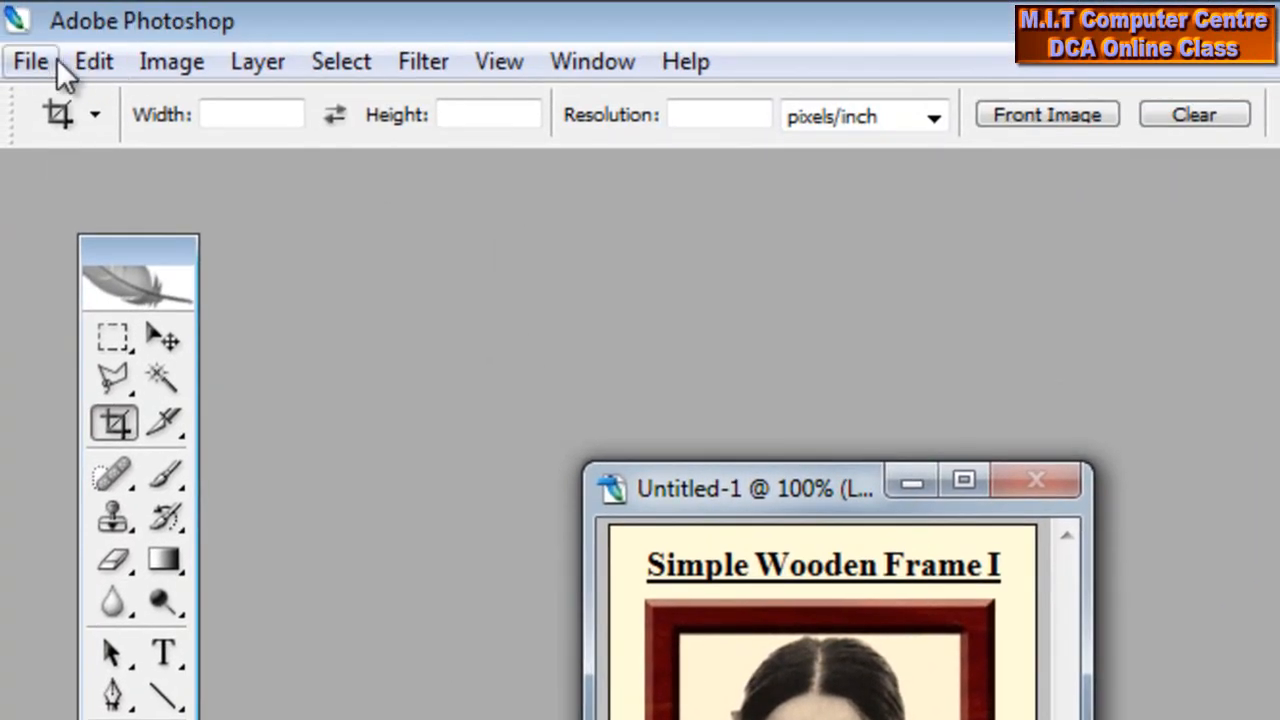
Create a new document using the 640 x 480 preset.
click(40, 62)
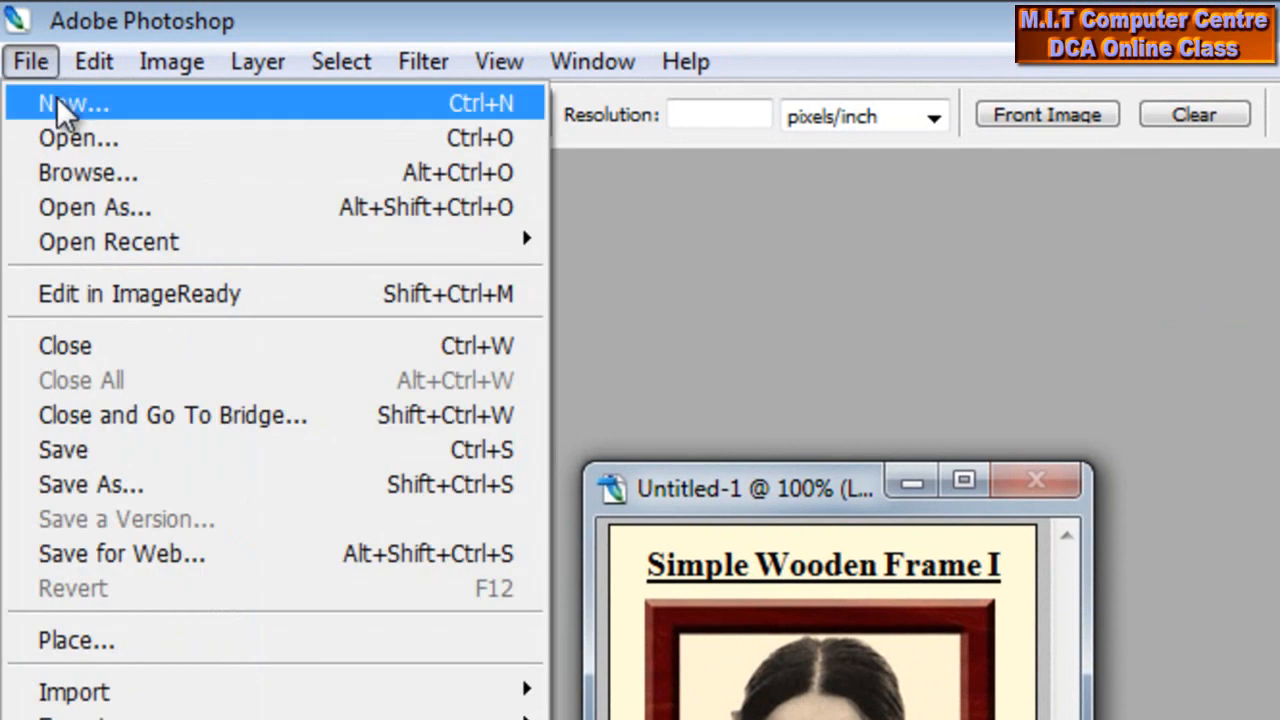
click(56, 101)
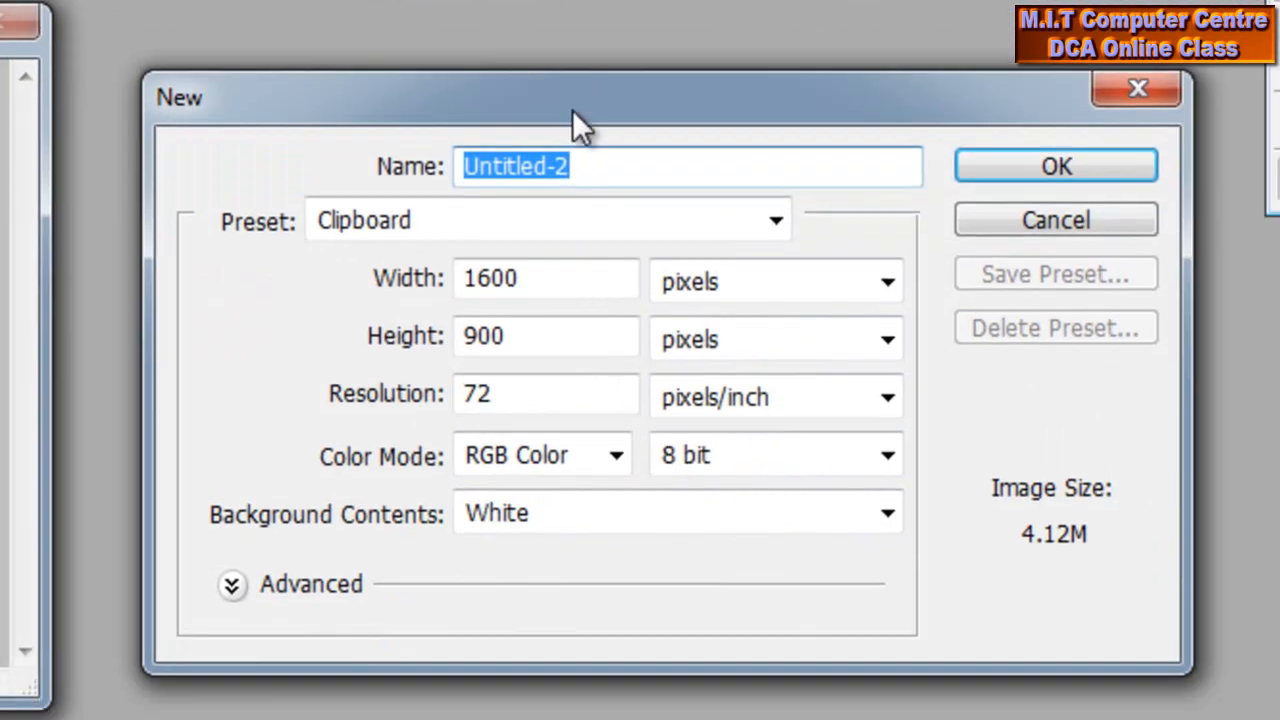
click(651, 222)
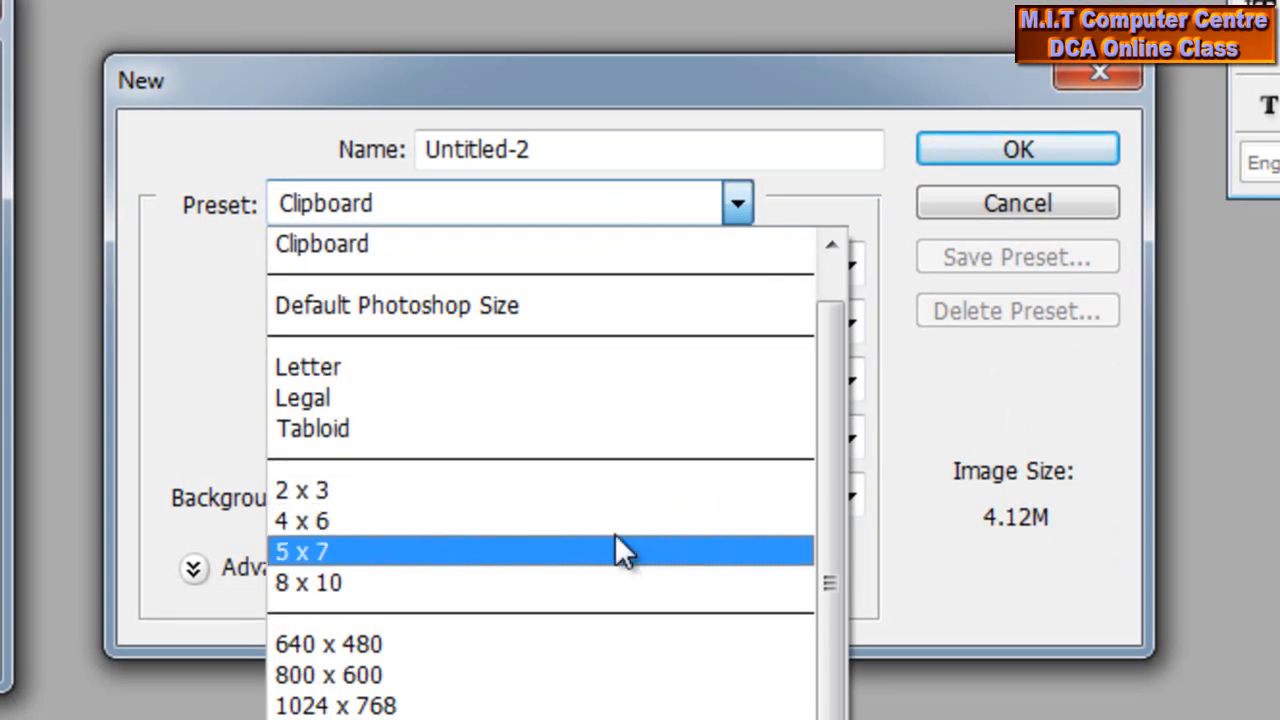
click(616, 642)
click(1012, 150)
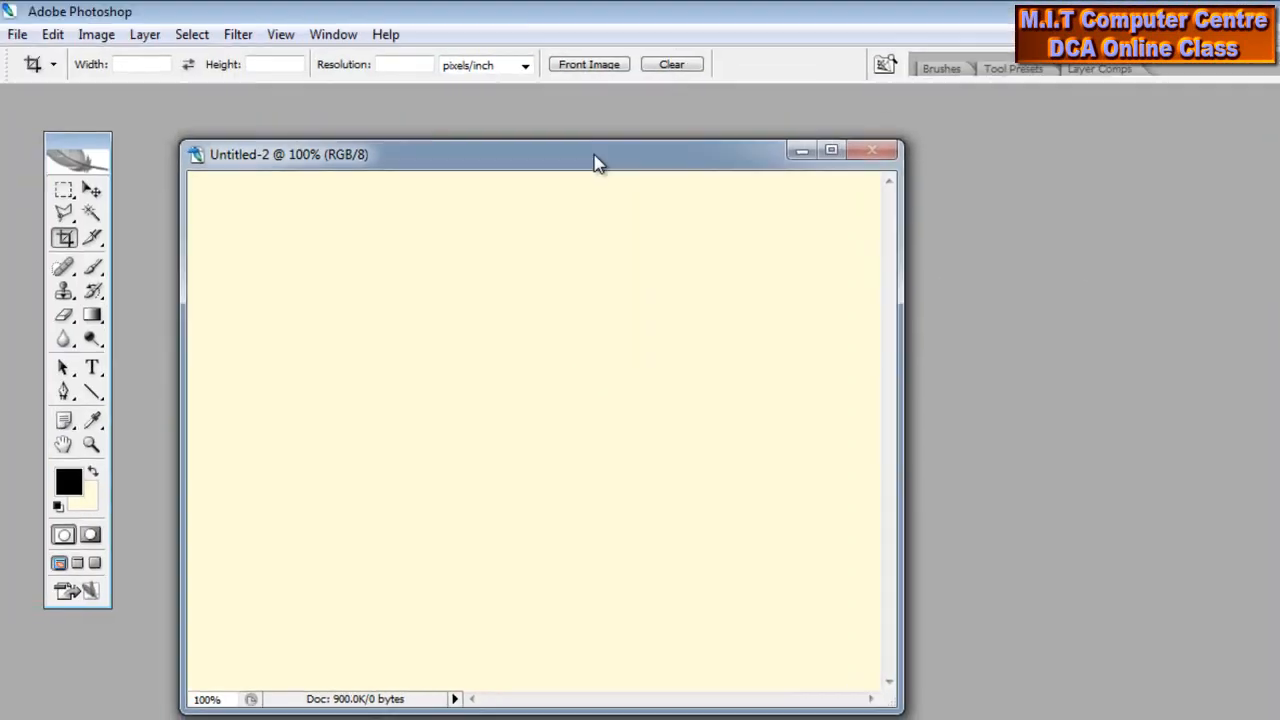
Arrange the Untitled-1 and Untitled-2 document windows side by side so that both canvases are visible.
drag(595, 163, 941, 206)
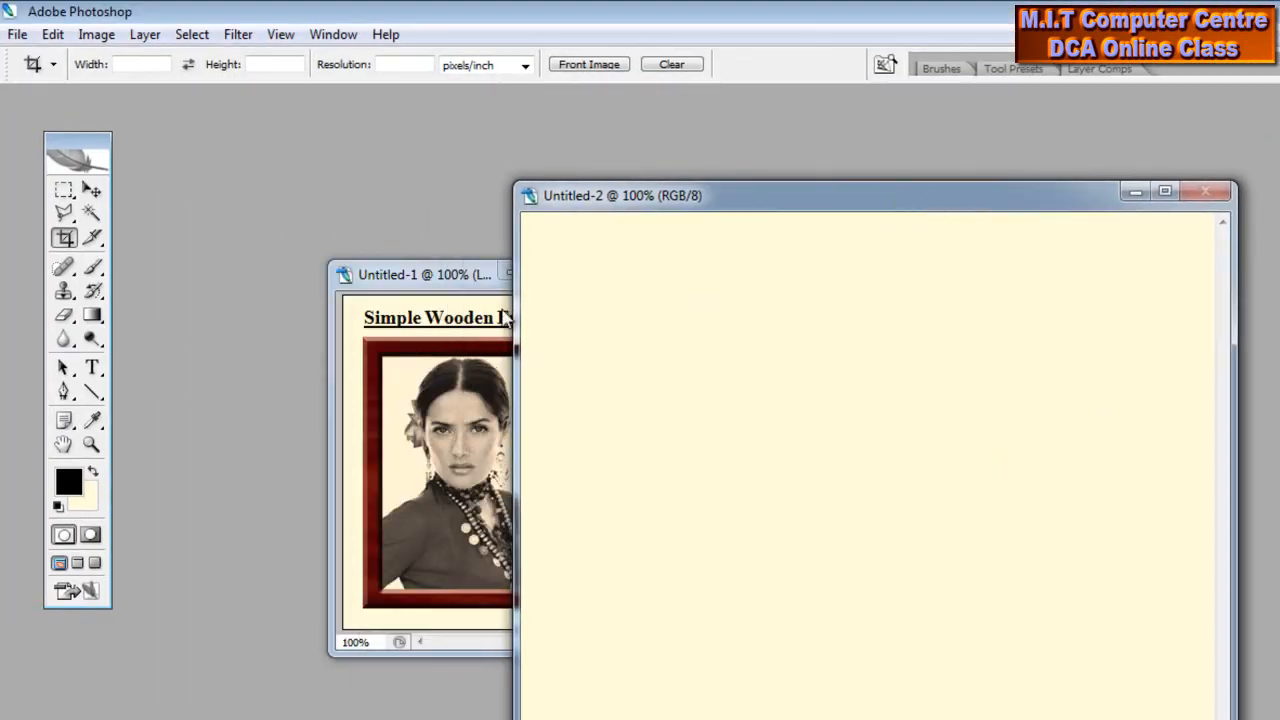
drag(455, 277, 267, 181)
drag(817, 200, 754, 187)
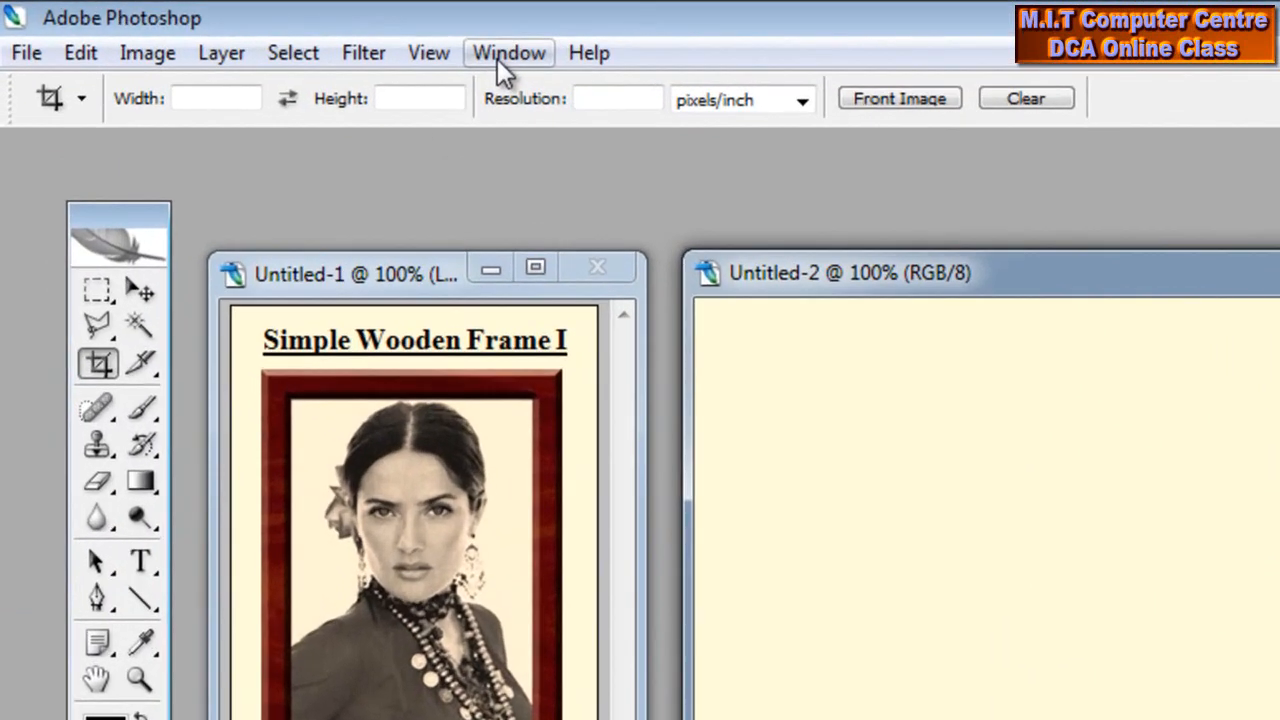
Show the grid on the Untitled-2 canvas.
click(450, 55)
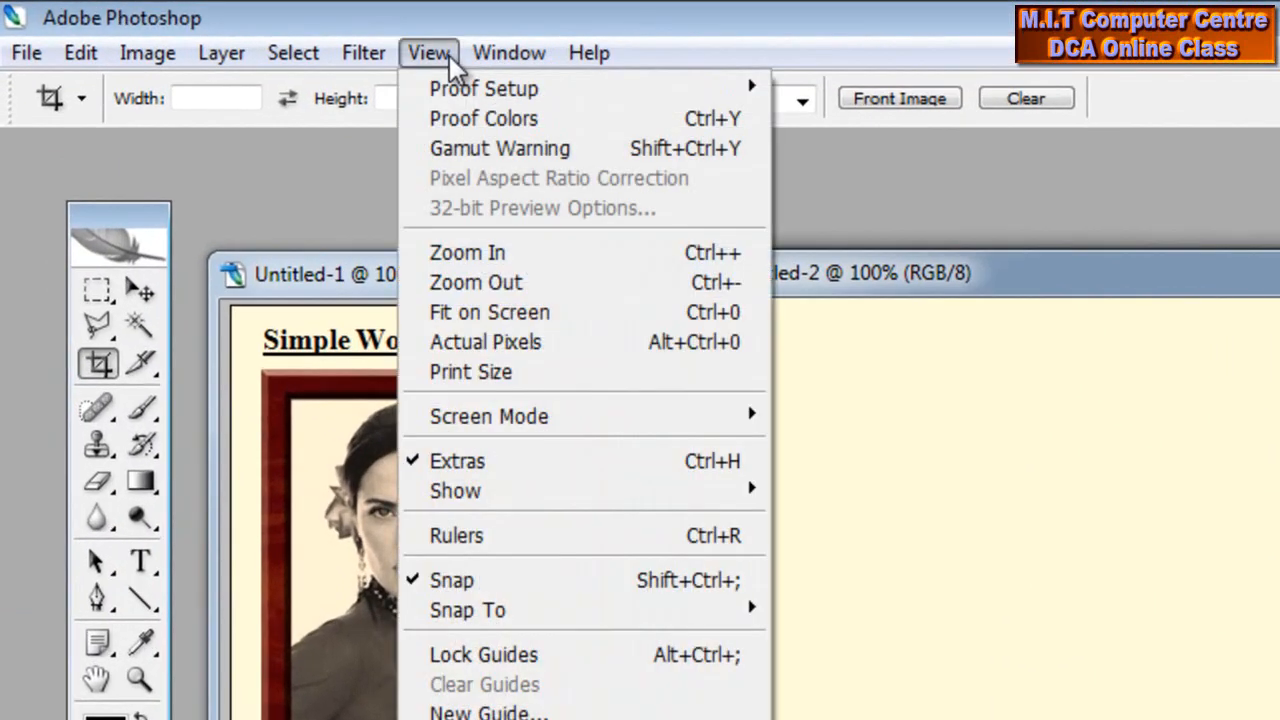
mouse_move(480, 60)
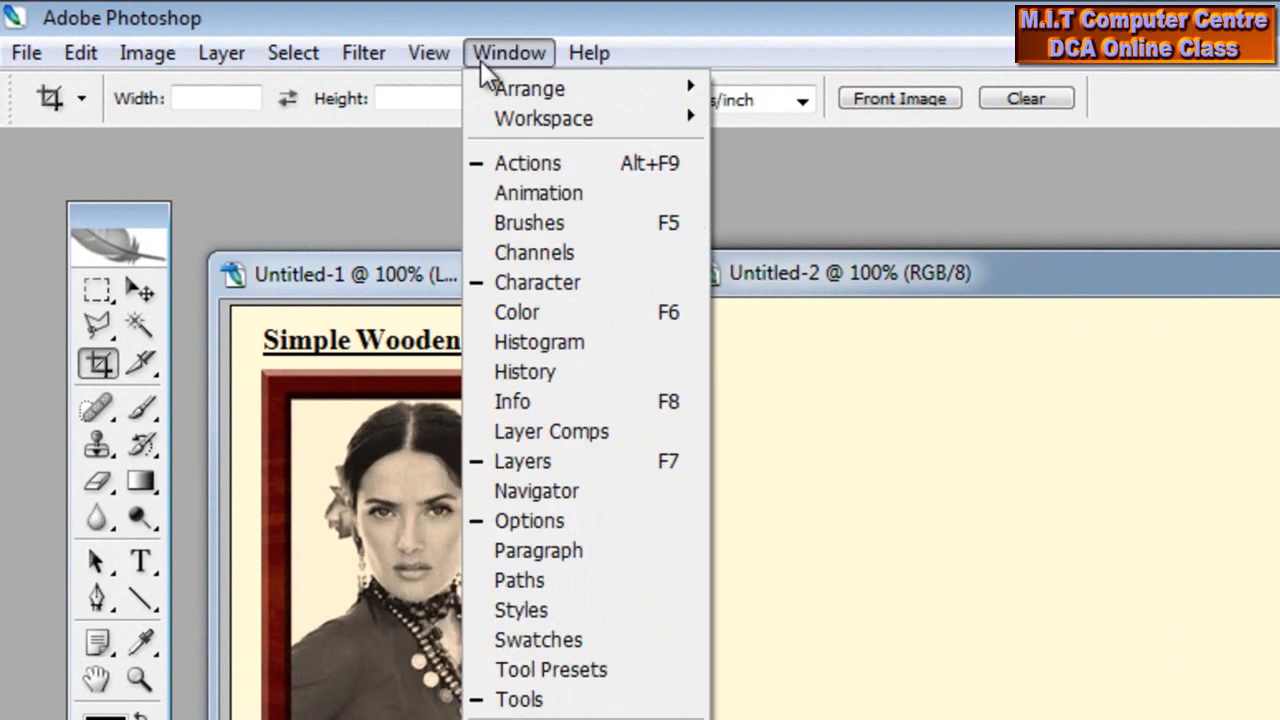
mouse_move(430, 55)
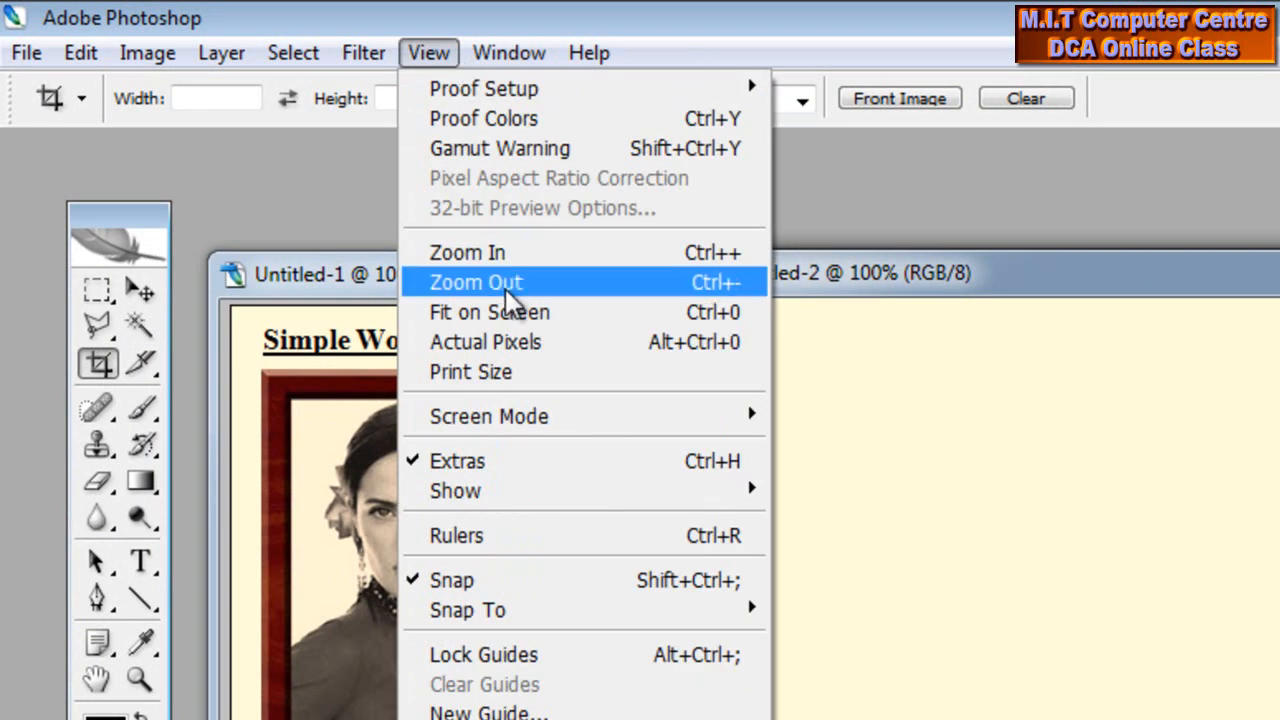
mouse_move(618, 495)
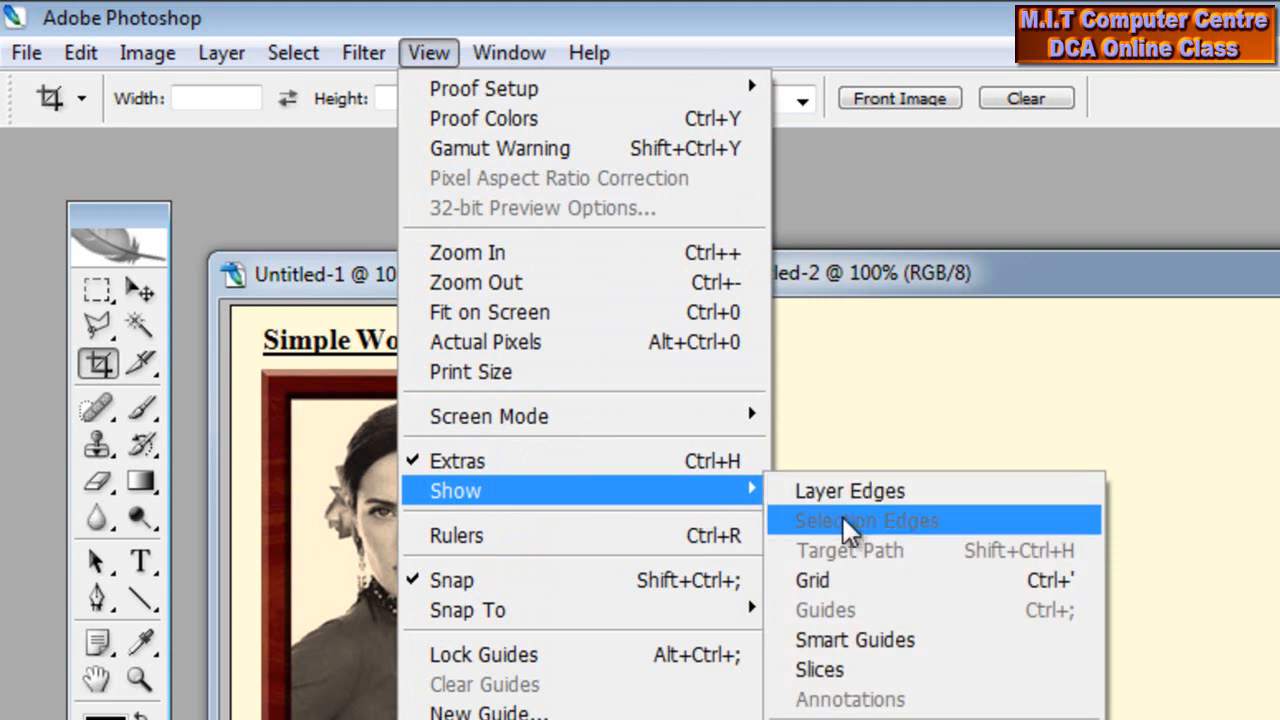
click(1082, 588)
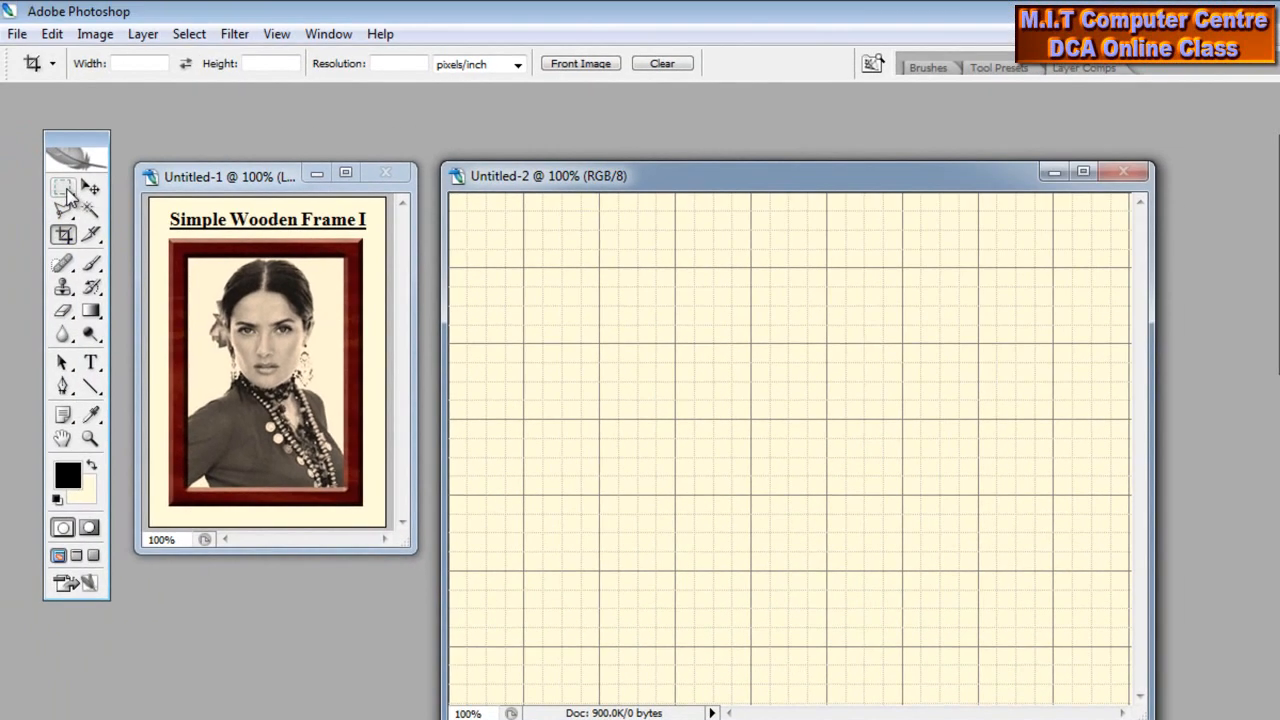
Marquee a rectangle about 14 by 18 grid squares in Untitled-2, fill it with black on a new layer and deselect.
click(63, 189)
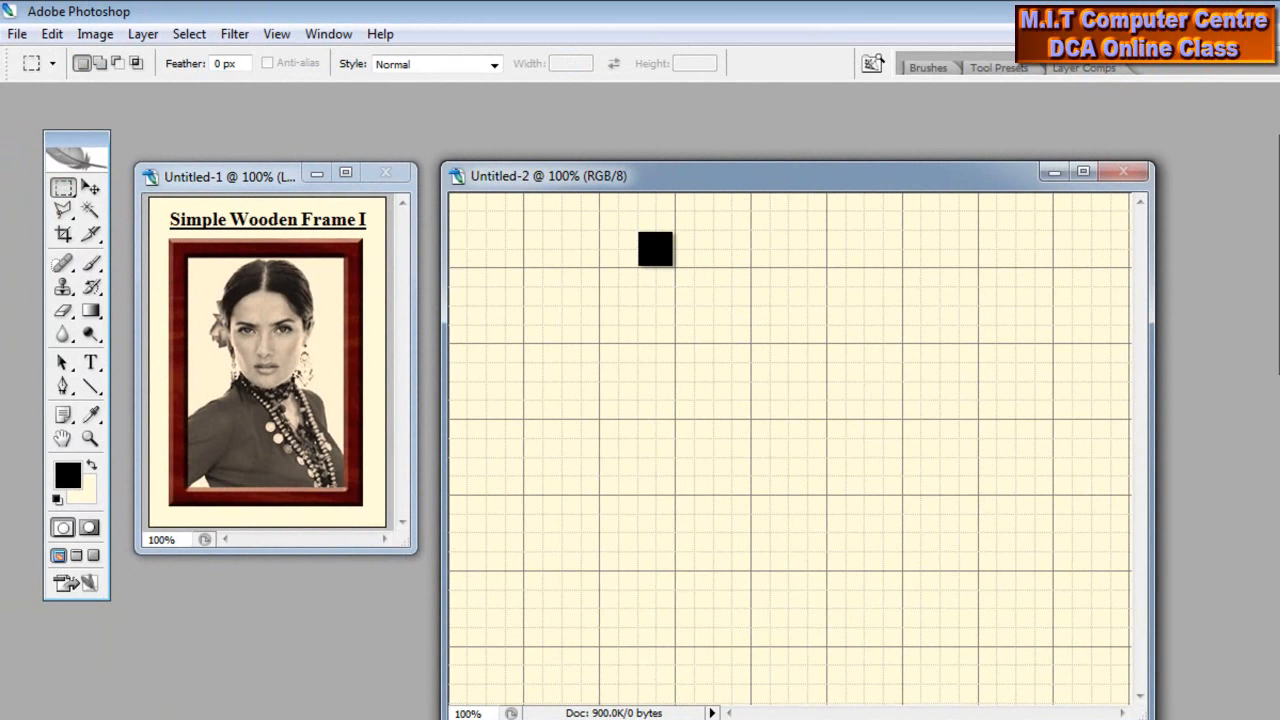
drag(655, 249, 725, 323)
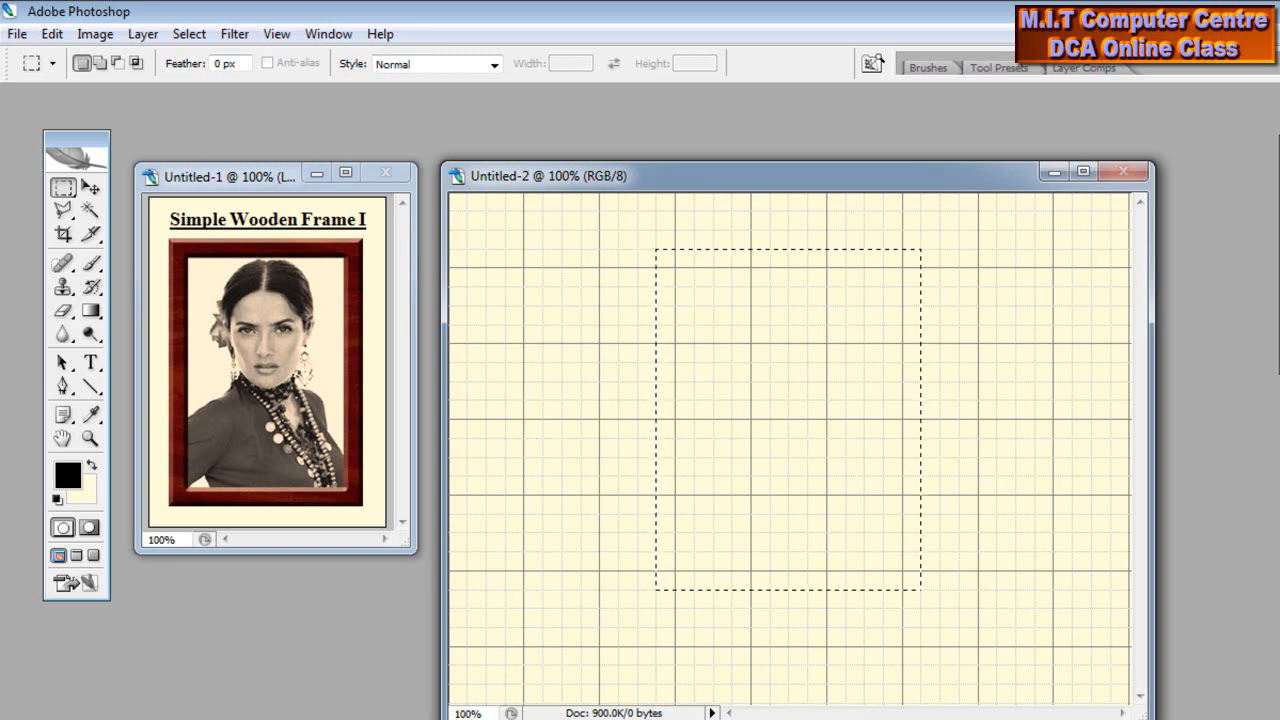
key(ctrl+alt+shift+n)
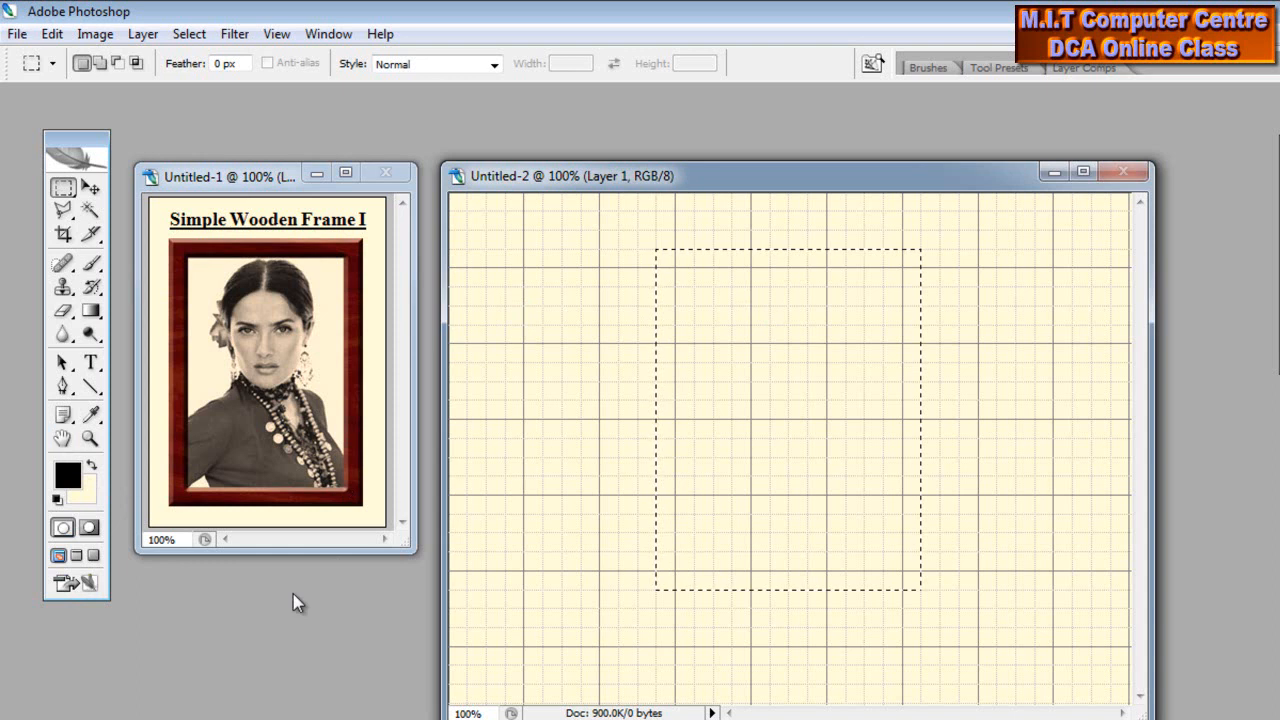
key(alt+BackSpace)
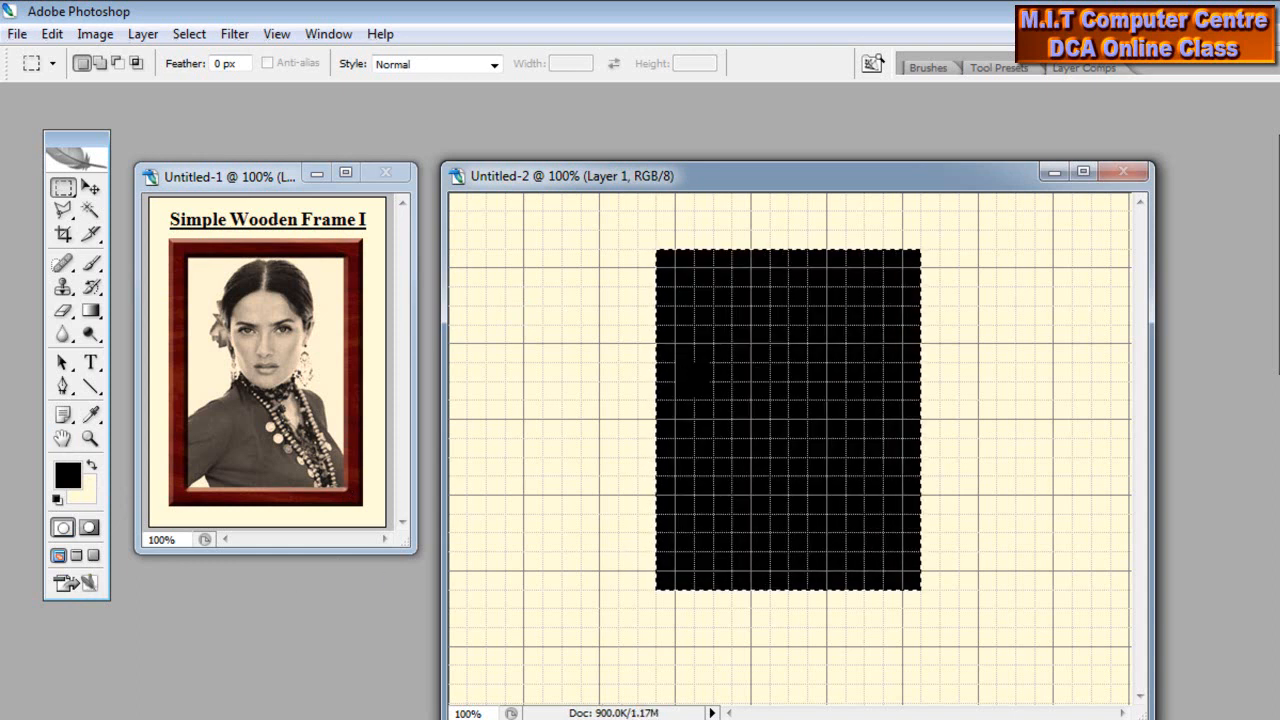
click(189, 33)
click(200, 76)
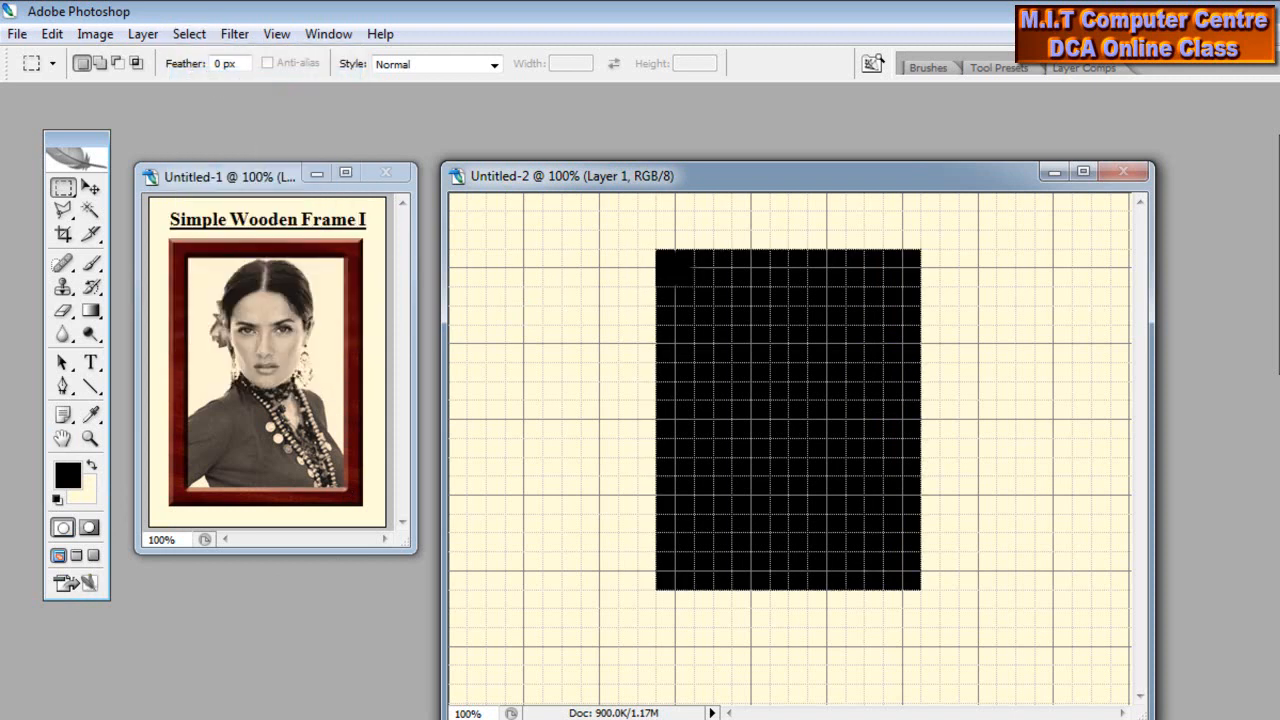
Cut out the black rectangle's interior, leaving a border one grid square wide on every side, and deselect.
drag(657, 251, 884, 553)
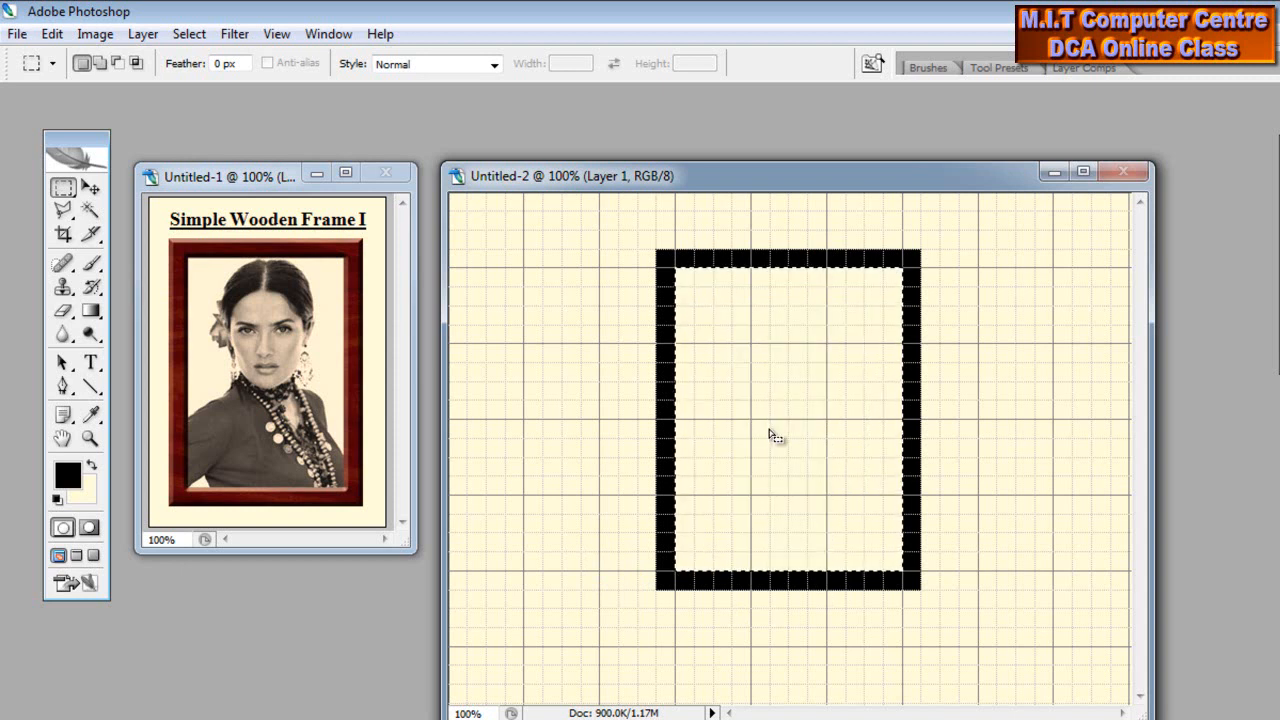
click(188, 33)
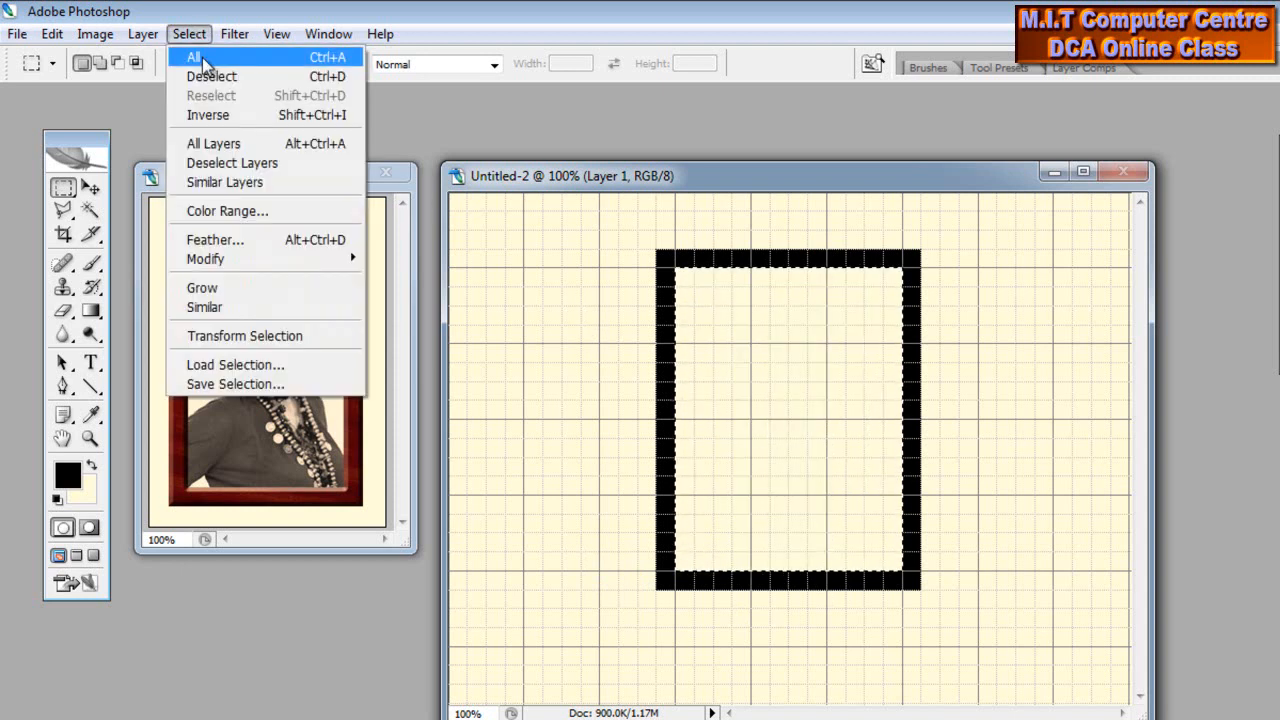
click(205, 74)
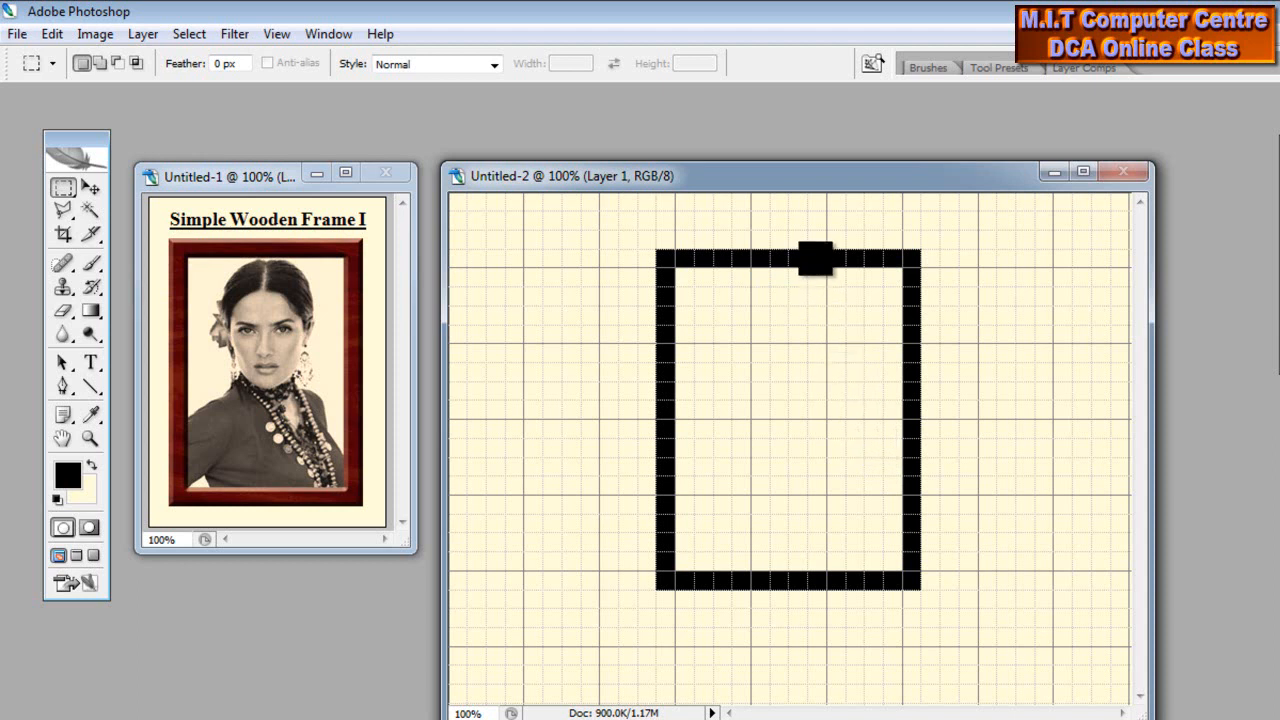
Hide the grid on the Untitled-2 canvas.
click(278, 35)
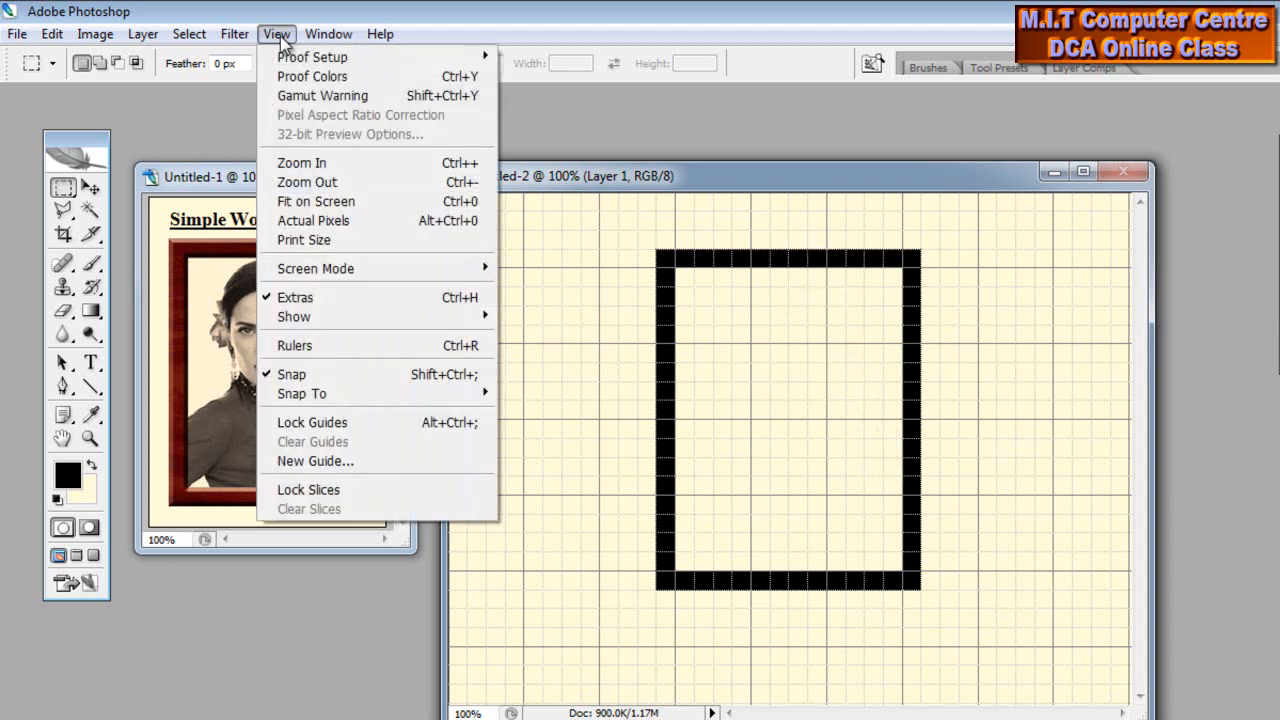
mouse_move(366, 318)
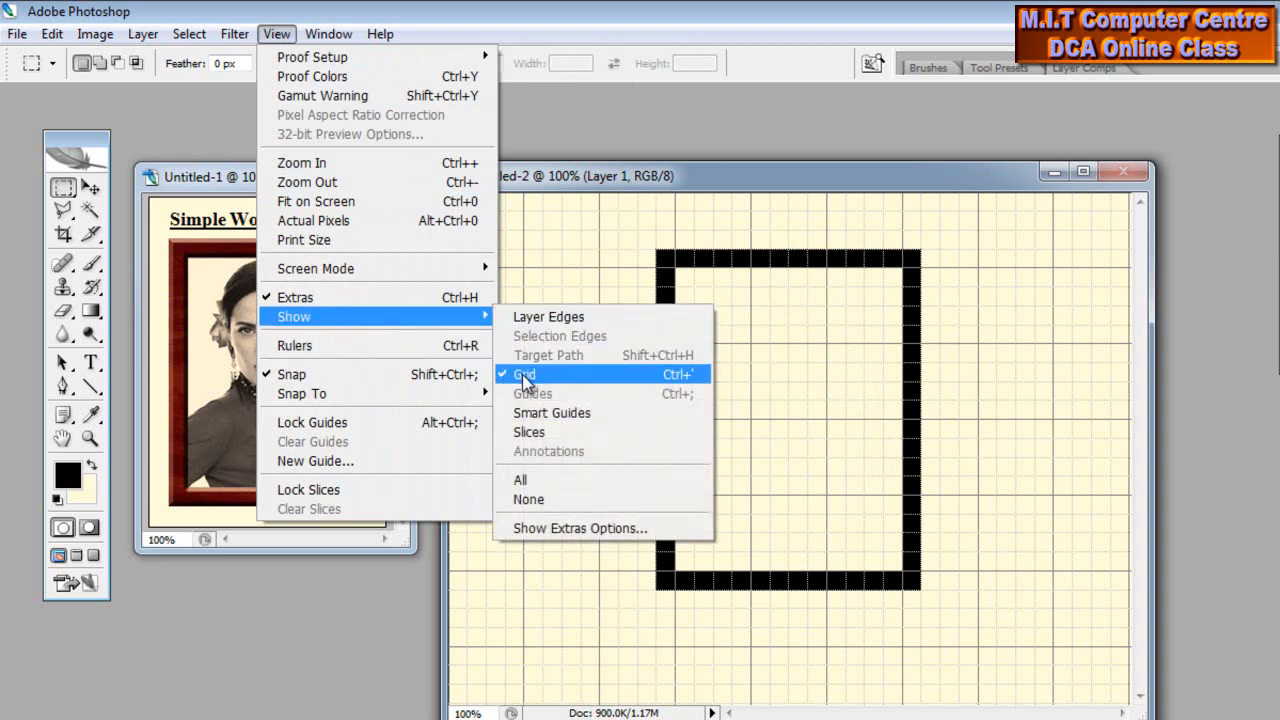
mouse_move(485, 318)
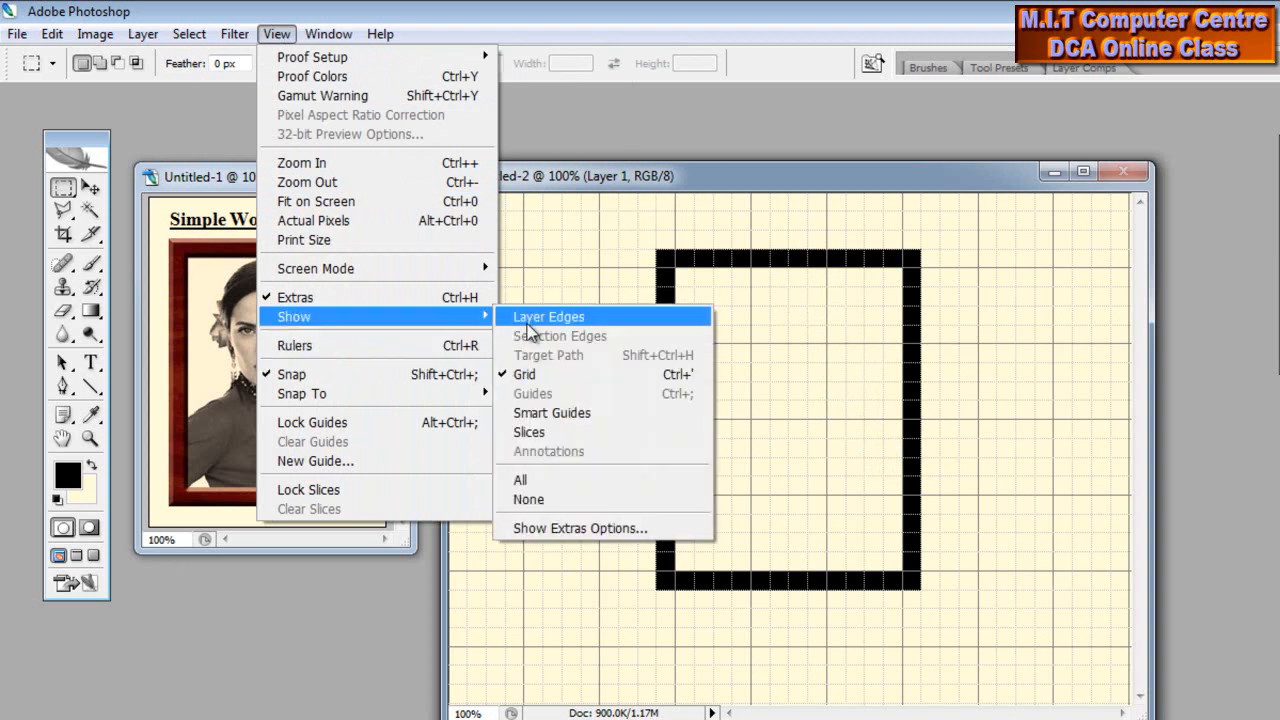
click(549, 370)
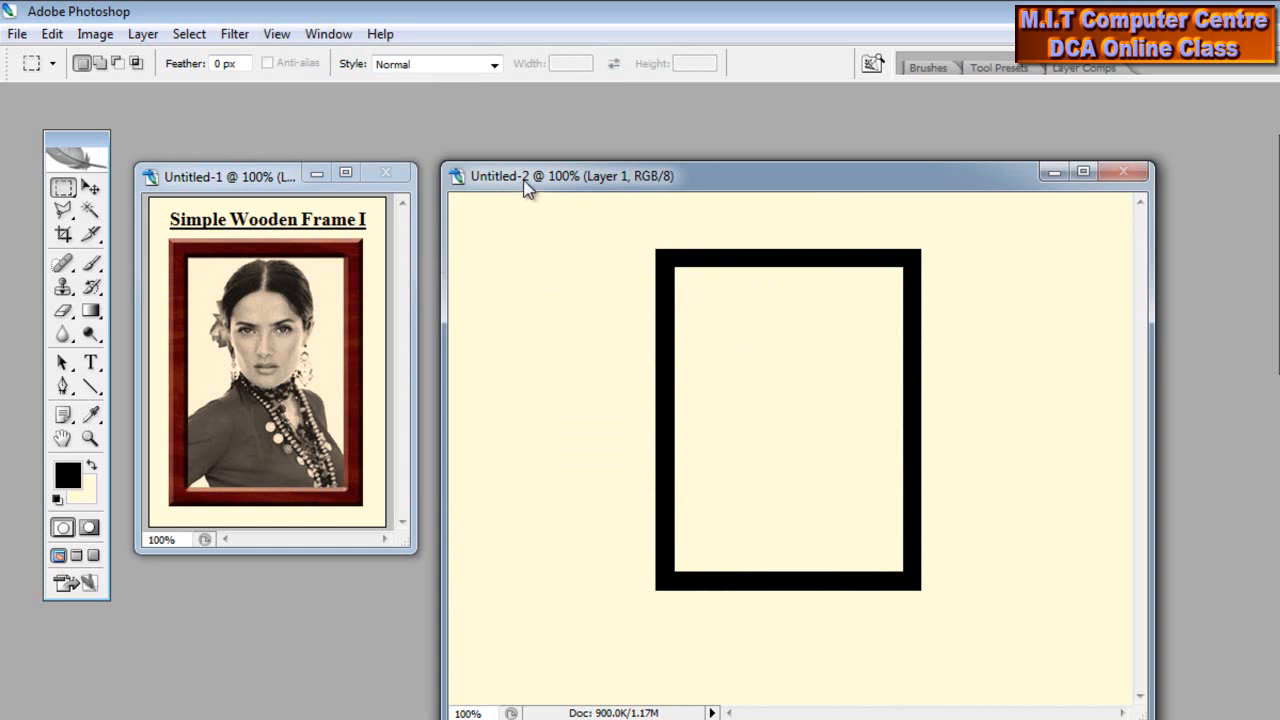
Shift the Untitled-2 window slightly lower, make Untitled-1 the active document and choose the Move tool.
drag(527, 190, 567, 266)
click(249, 183)
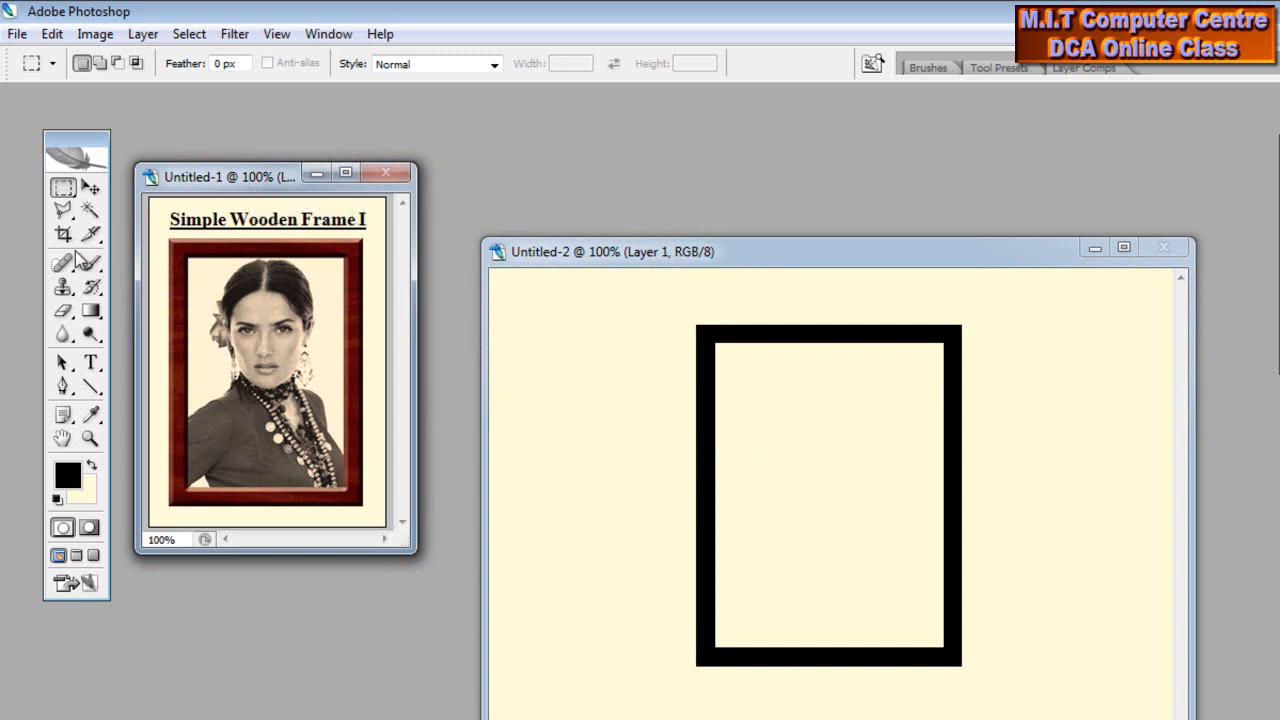
click(90, 187)
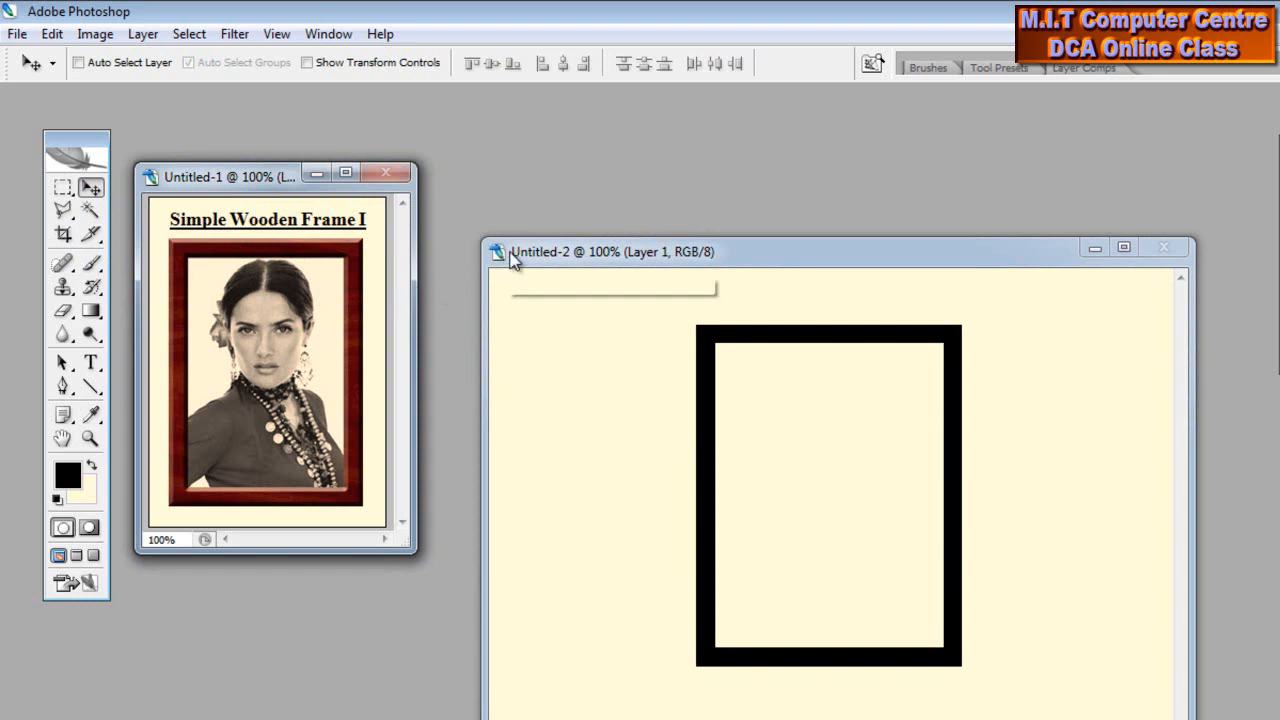
Start opening an image and browse to the Lesson Picture folder inside Pictures on Local Disk (D:).
double_click(555, 166)
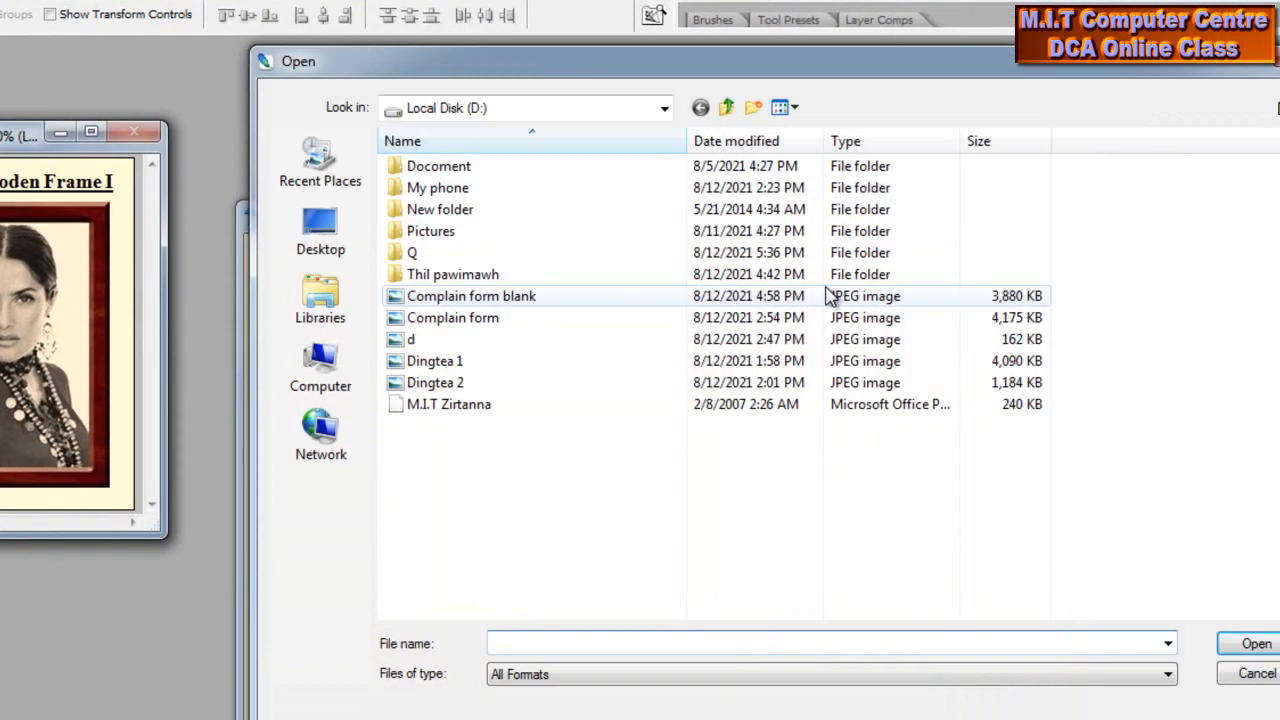
click(215, 345)
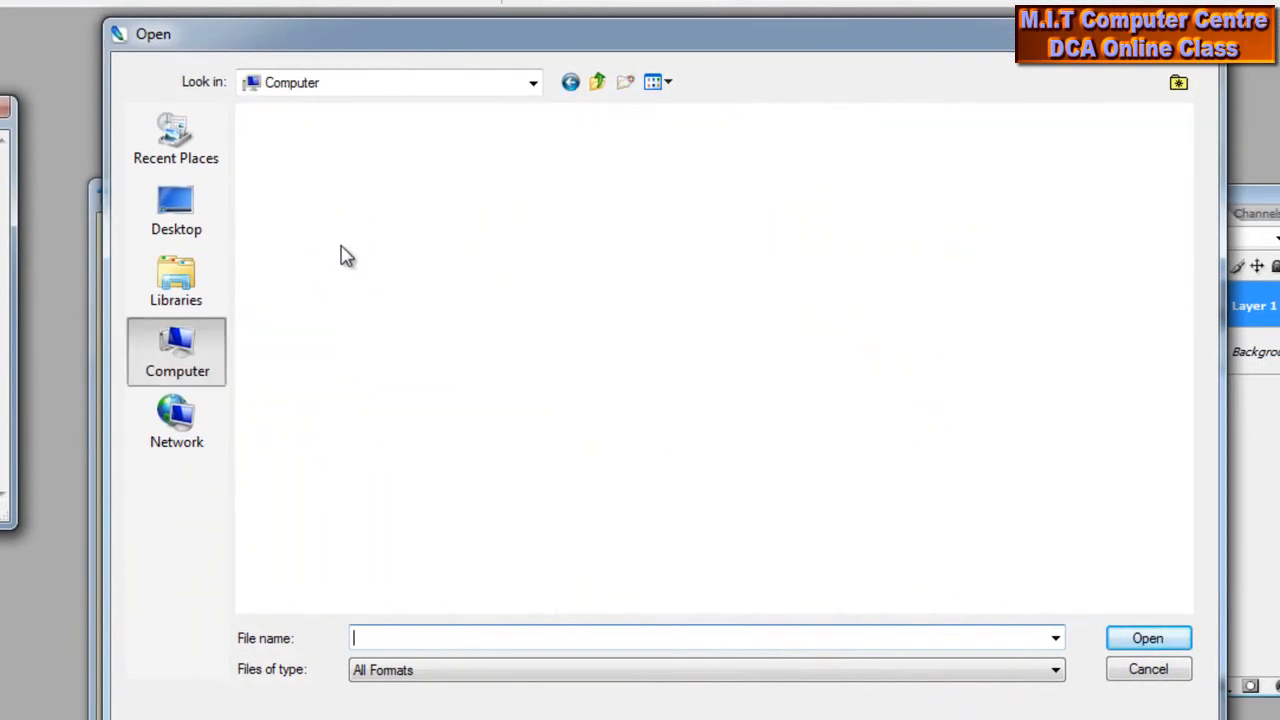
click(657, 177)
double_click(657, 177)
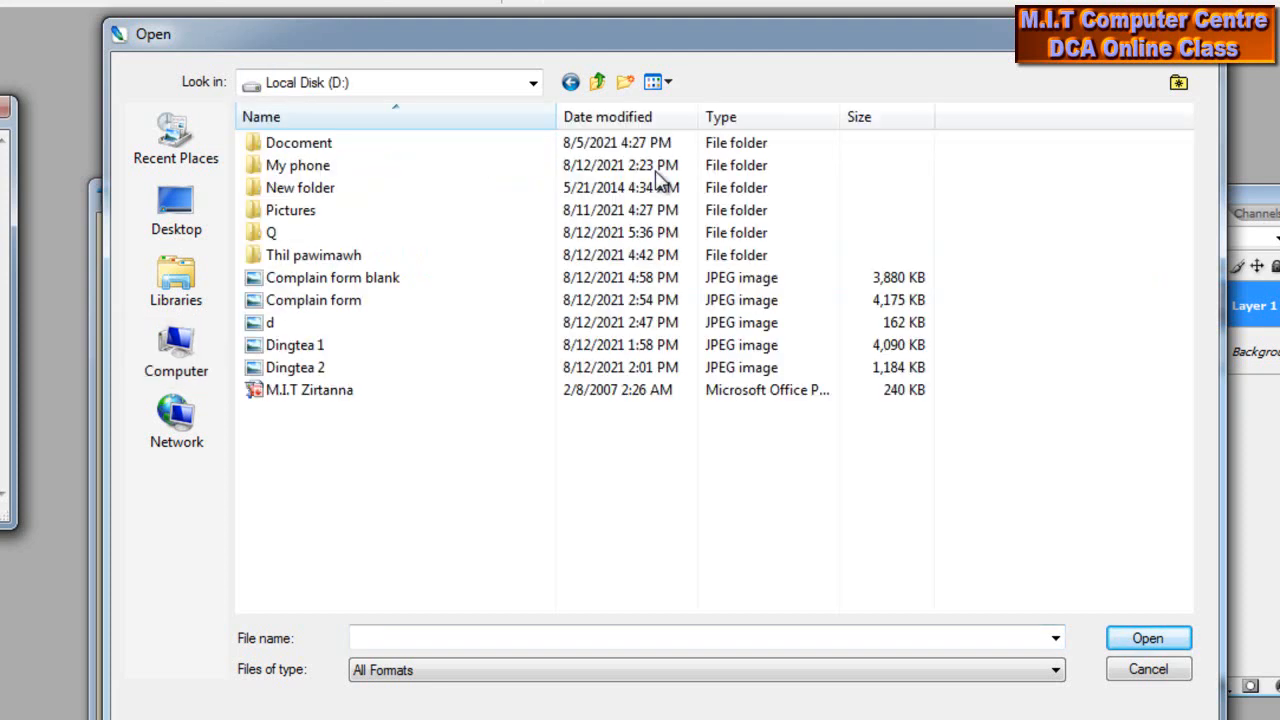
click(327, 218)
double_click(327, 218)
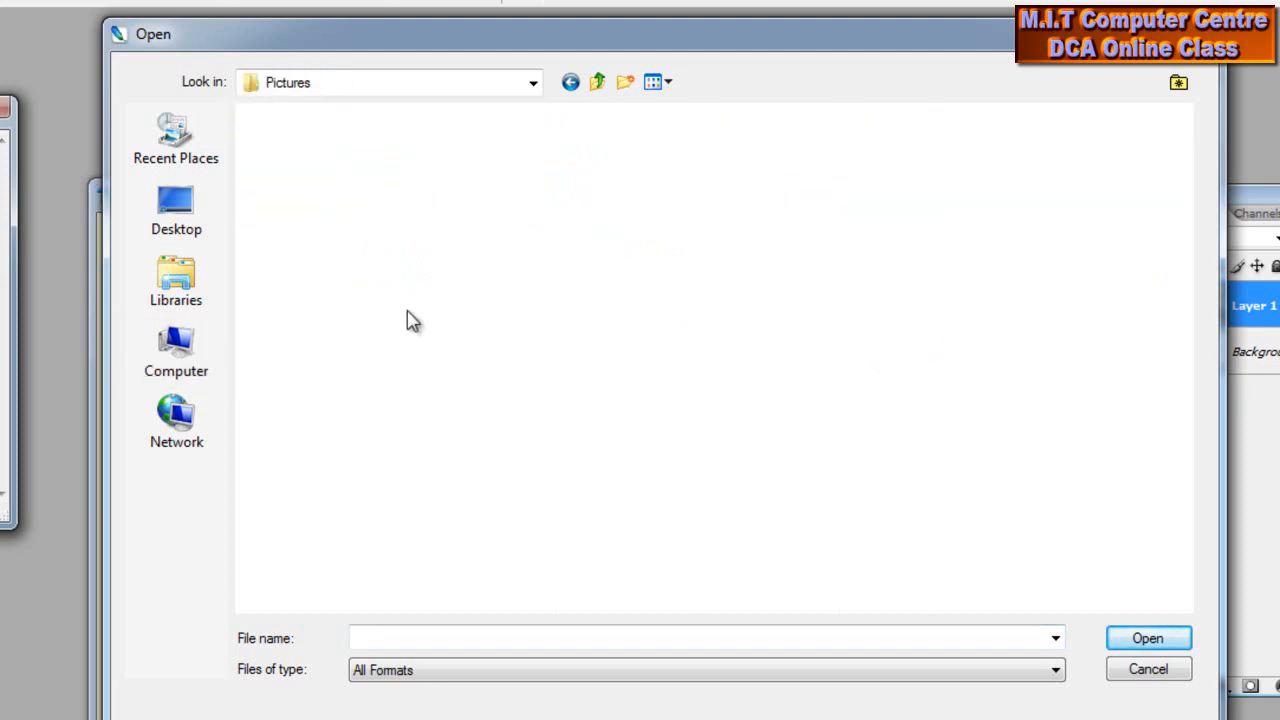
scroll(930, 380, down, 3)
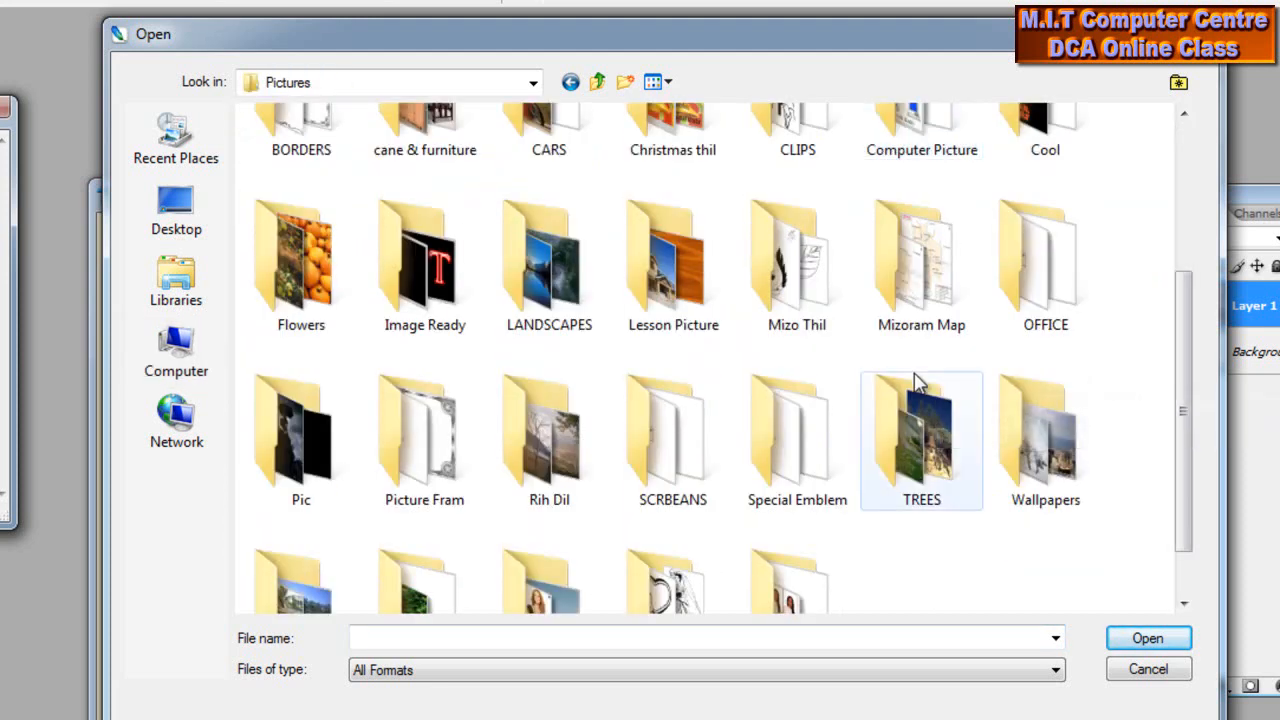
double_click(652, 268)
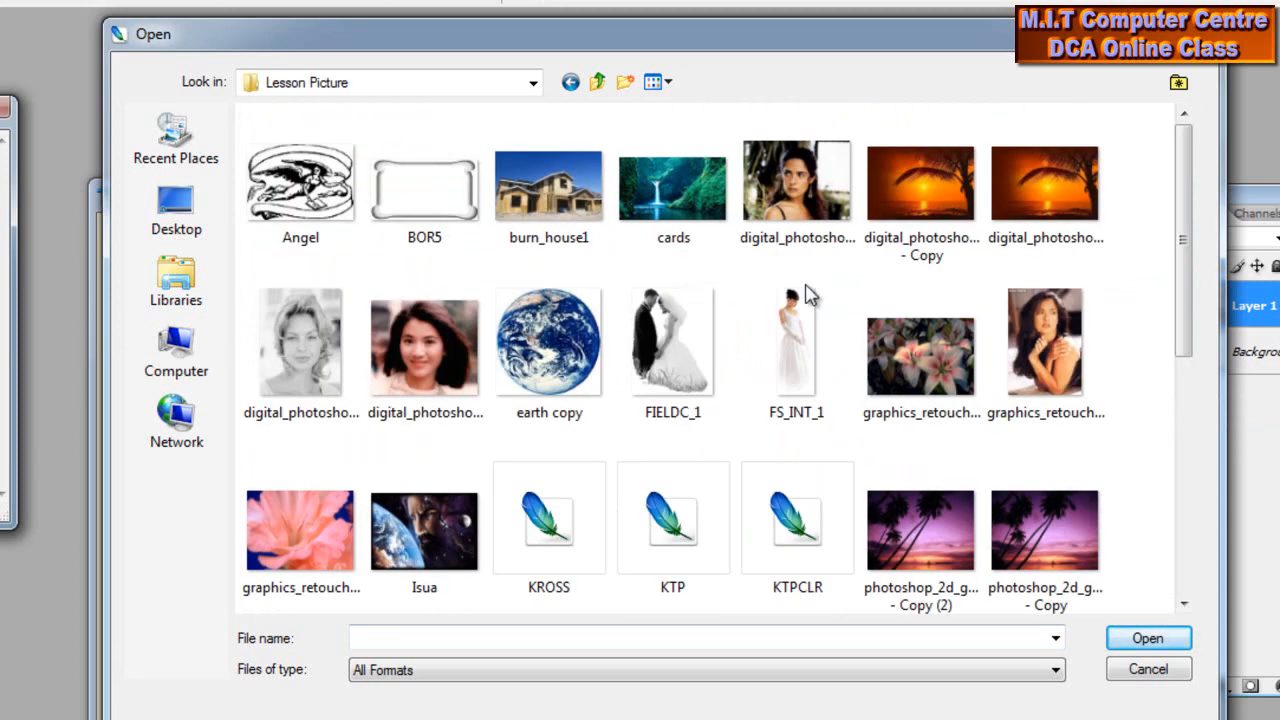
Delete the duplicate image digital_photoshop_download - Copy from the Lesson Picture folder.
click(944, 220)
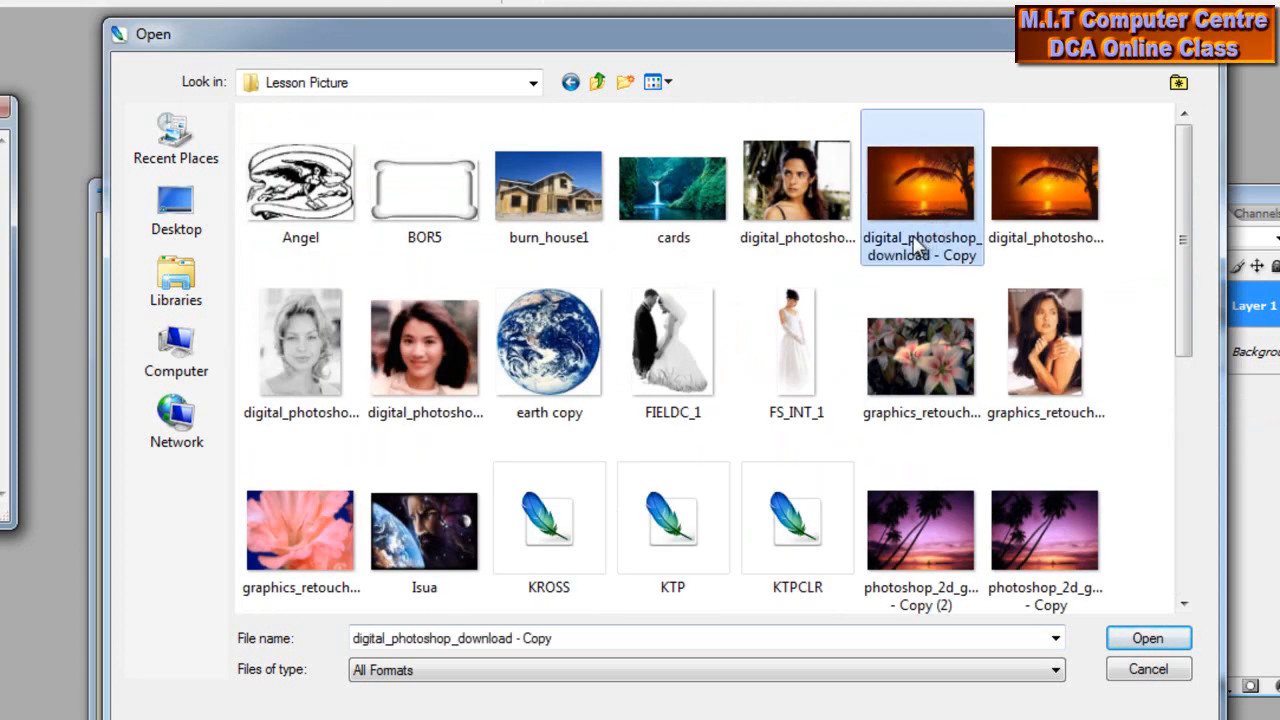
key(Delete)
key(Return)
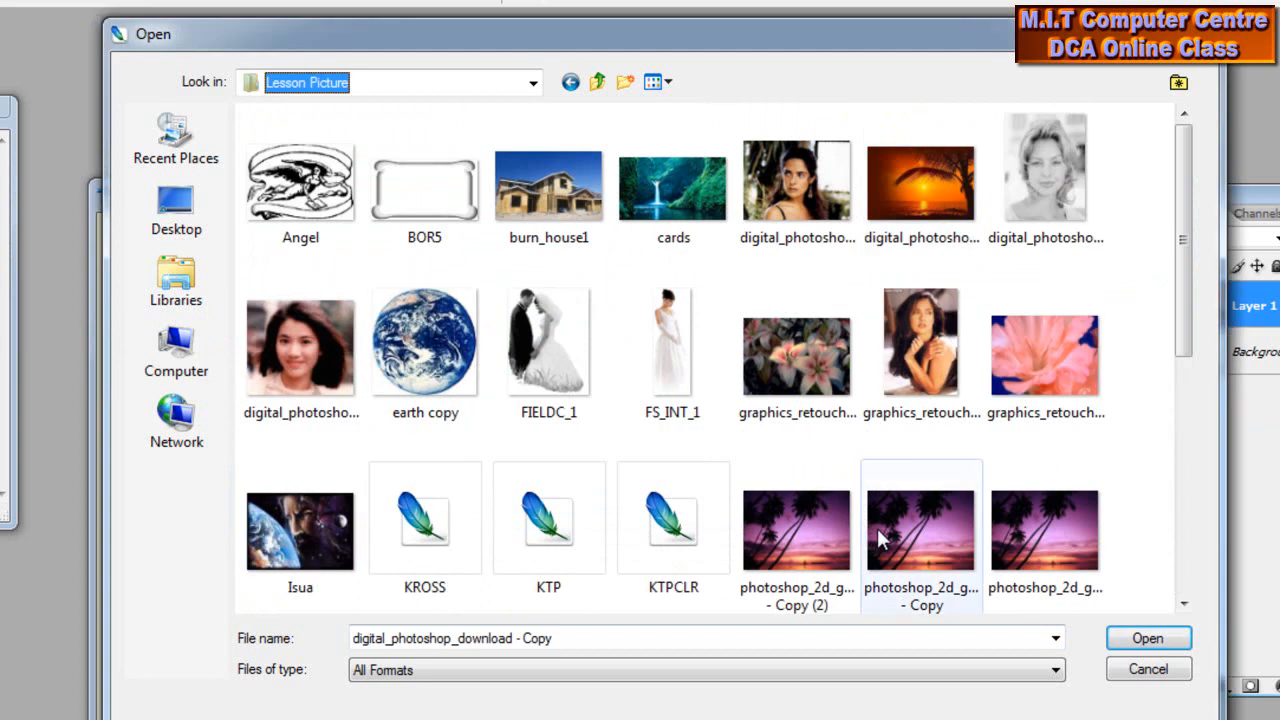
Delete the two duplicate purple palm sunset images, marked Copy and Copy (2), from the Lesson Picture folder.
click(824, 536)
key(Delete)
key(Return)
click(787, 531)
key(Delete)
key(Return)
Delete the duplicate image photoshop_2d_tips - Copy from the Lesson Picture folder.
click(677, 400)
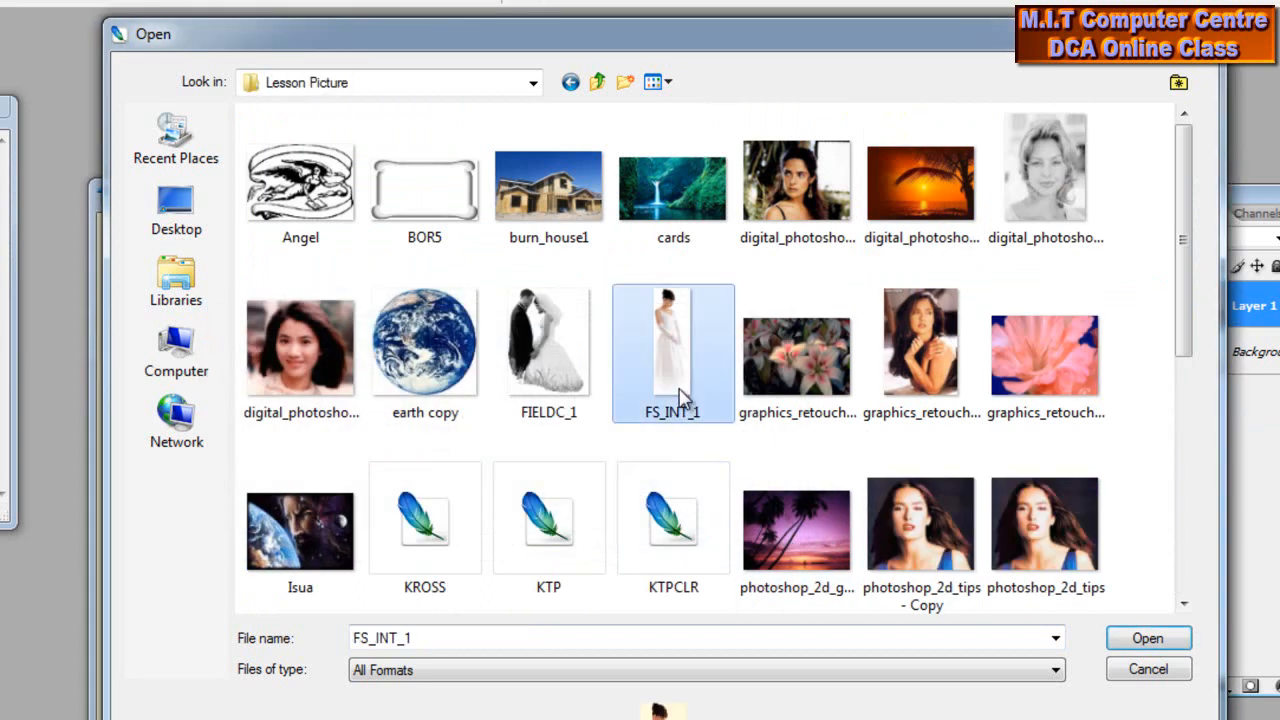
scroll(681, 417, down, 1)
click(957, 341)
key(Delete)
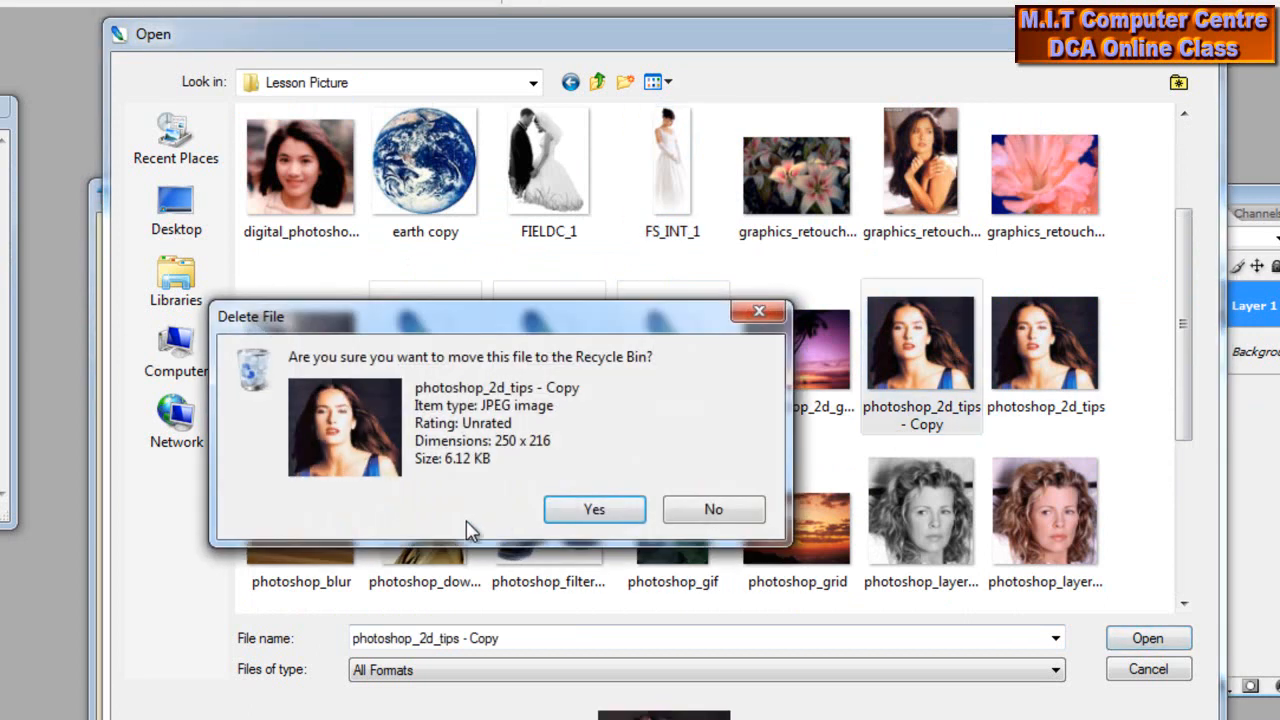
key(Return)
Open the photoshop_blur wood texture and shift its window slightly lower beside the Untitled-2 document.
click(307, 518)
click(1010, 345)
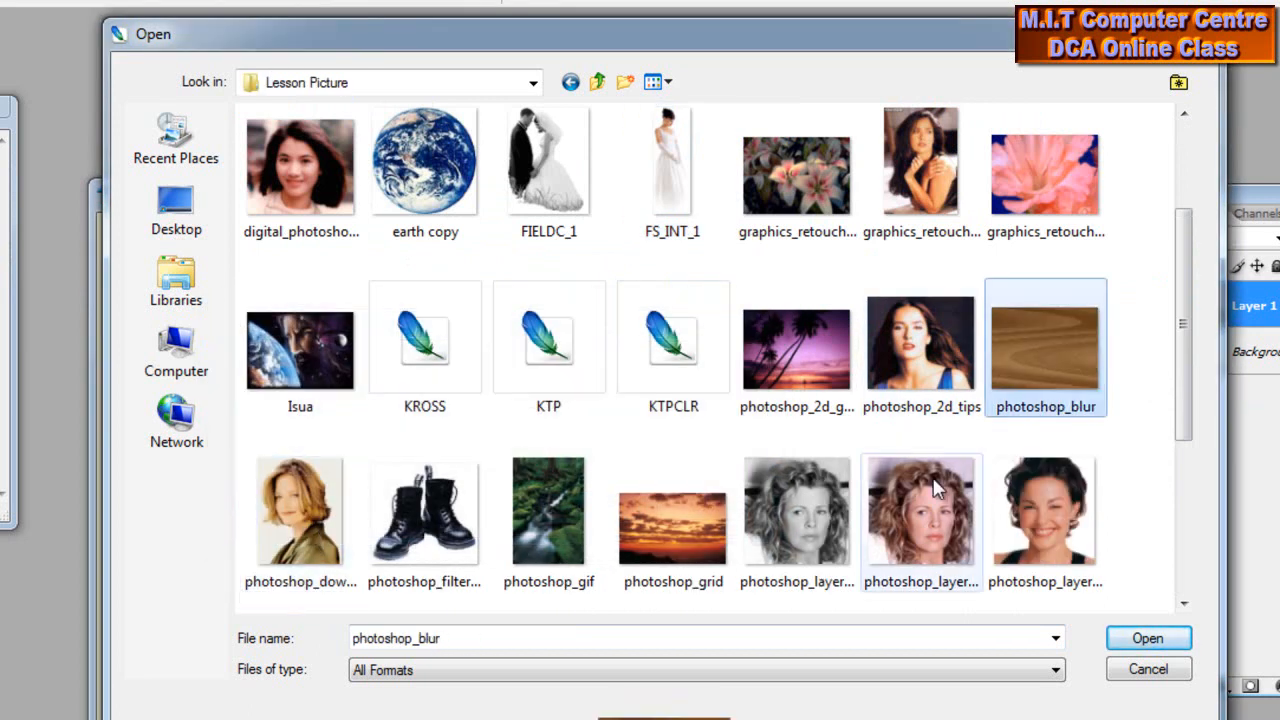
click(1150, 643)
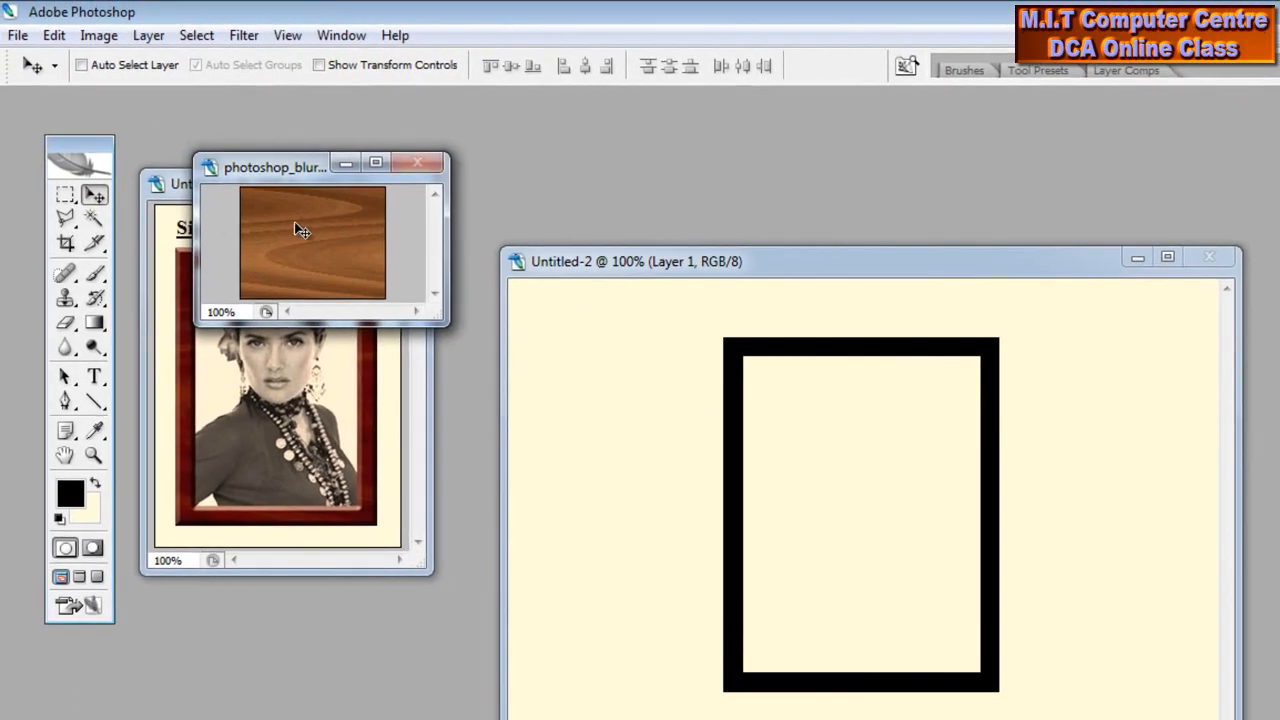
drag(286, 170, 364, 264)
Copy the wood texture into Untitled-2 at the black frame's top-left corner and stretch it to 191.5% width and 320% height, covering the frame.
drag(382, 332, 797, 400)
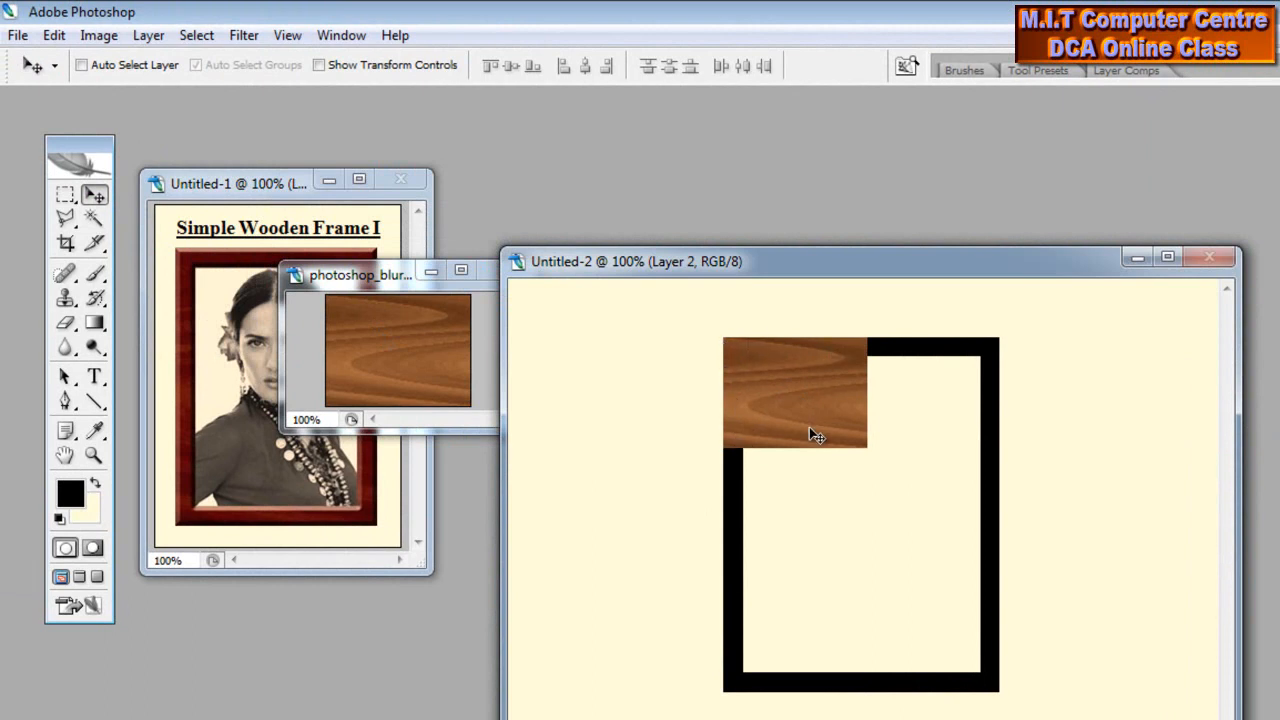
key(ctrl+t)
drag(864, 452, 996, 692)
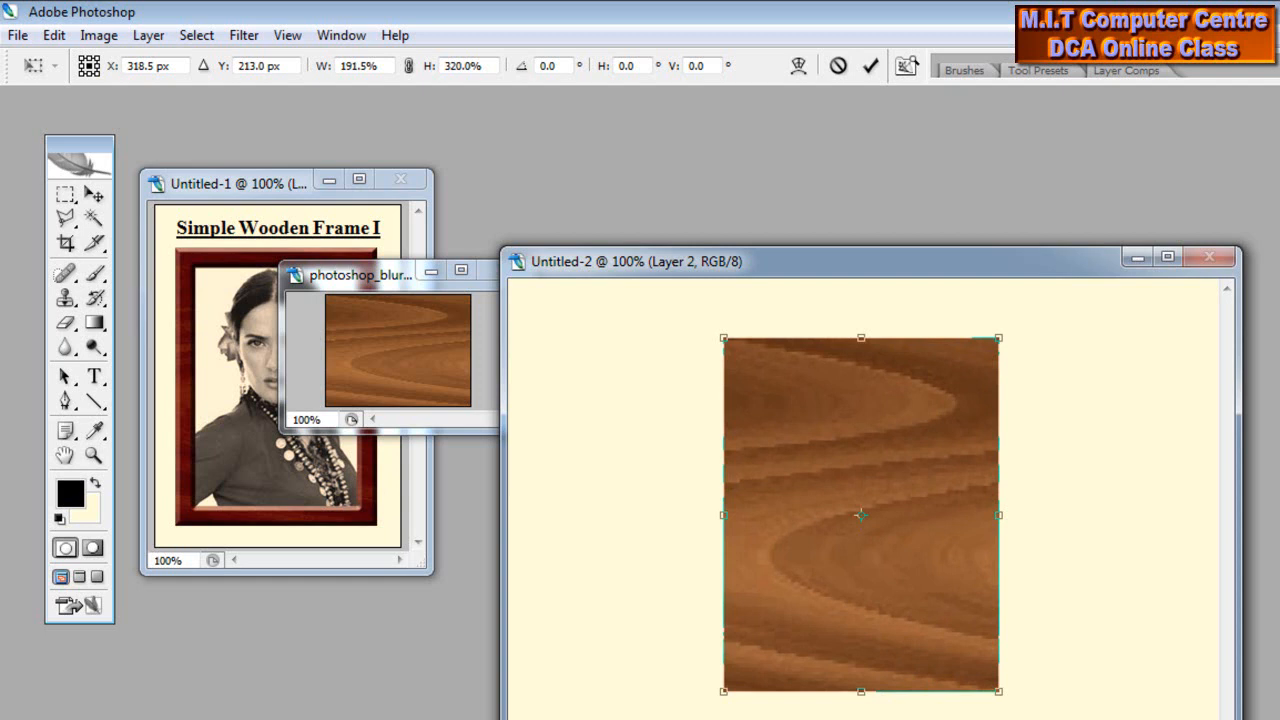
key(Return)
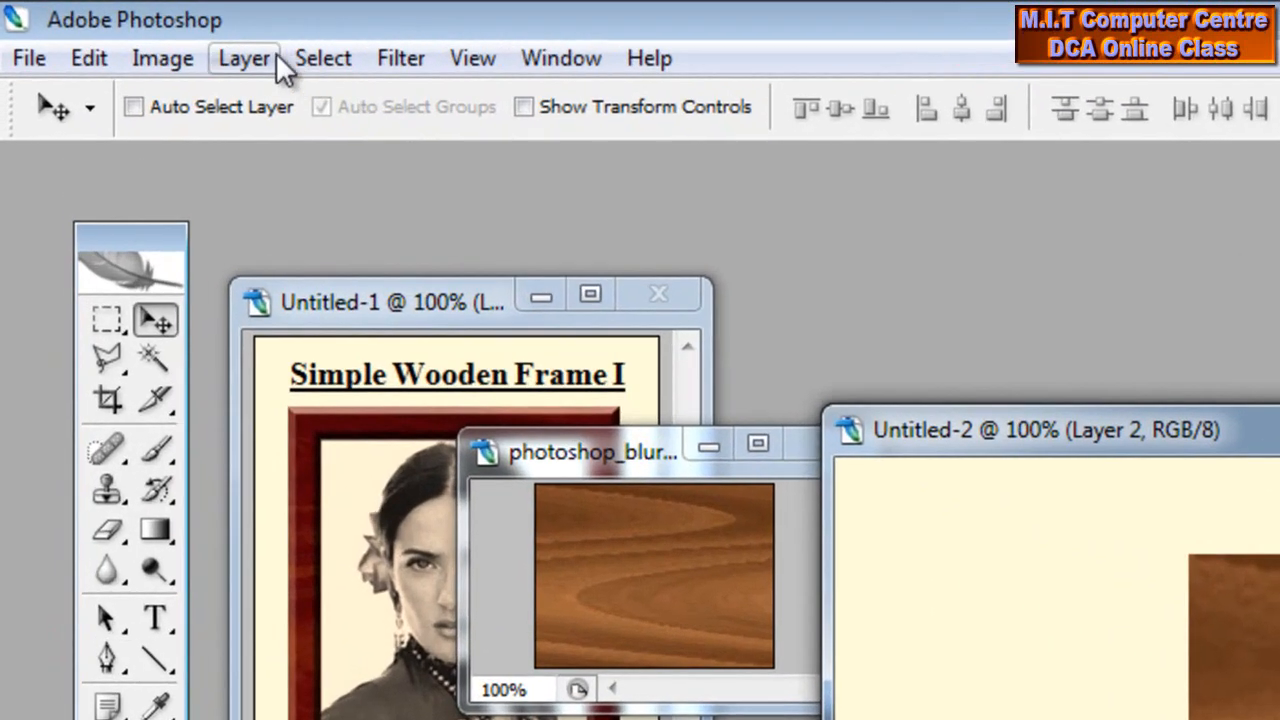
Create a clipping mask so the wood texture fills only the black frame, and try shifting the texture within it.
click(148, 35)
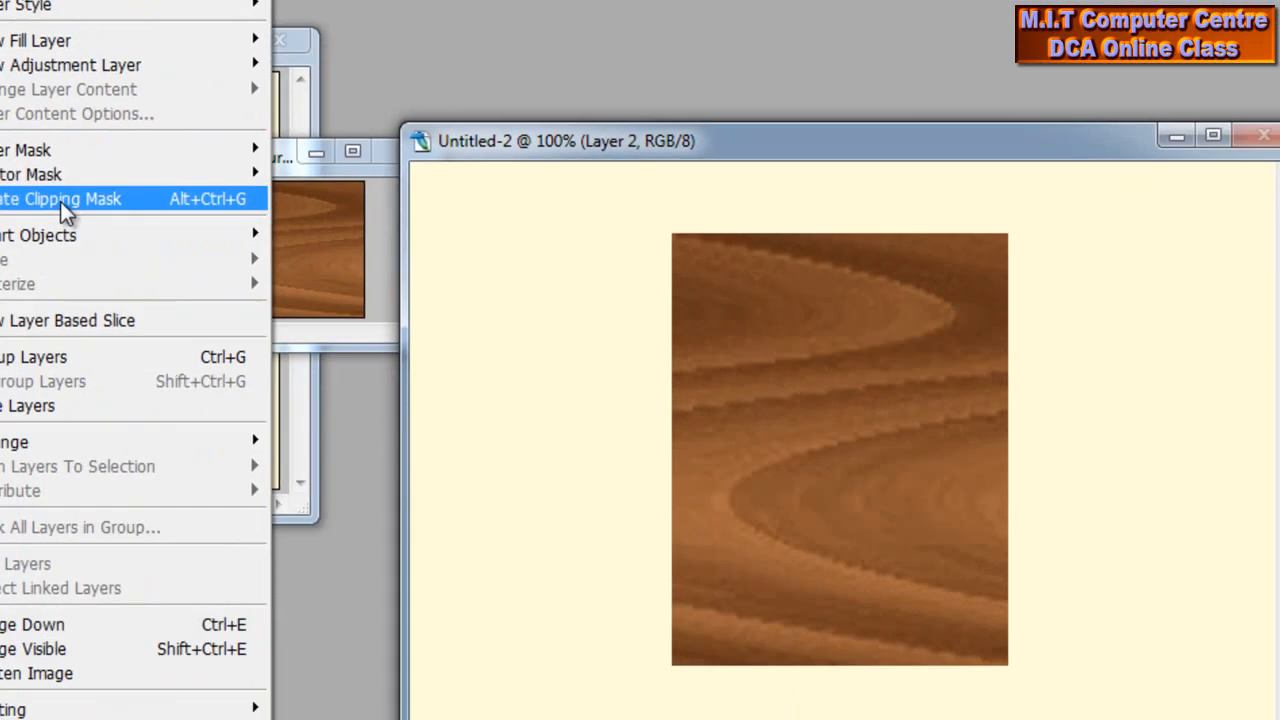
click(323, 472)
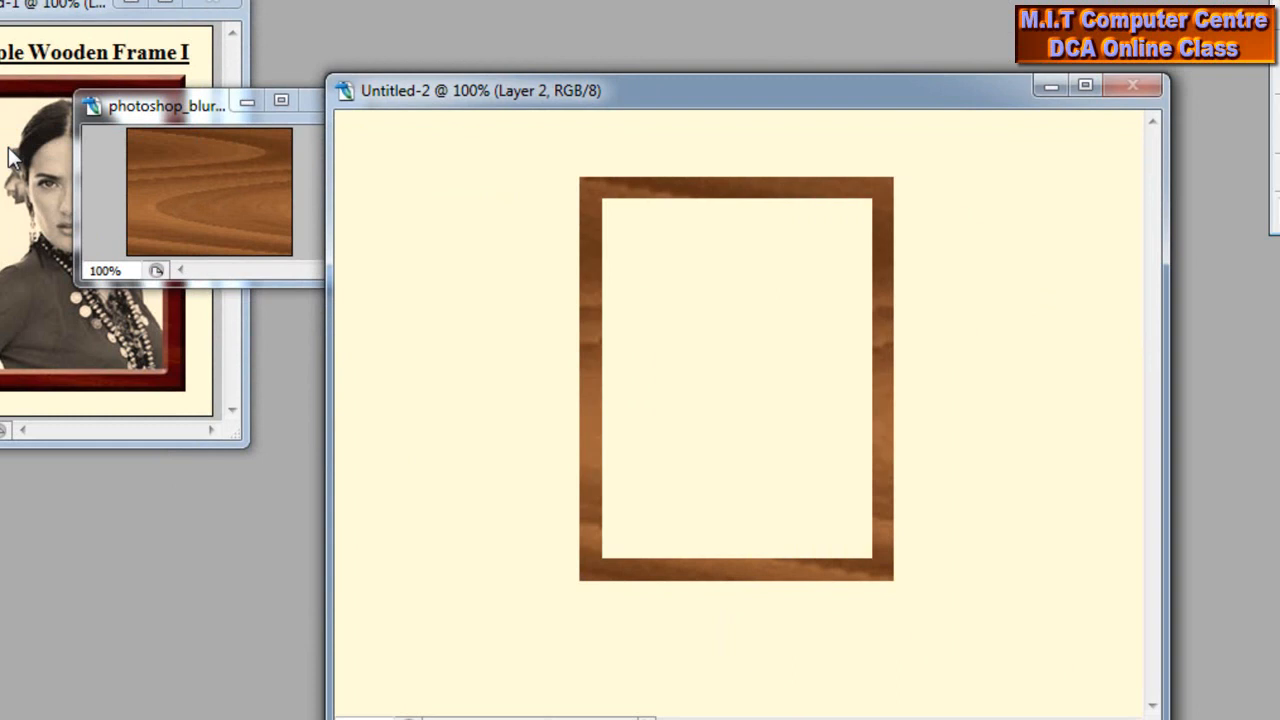
drag(731, 100, 694, 114)
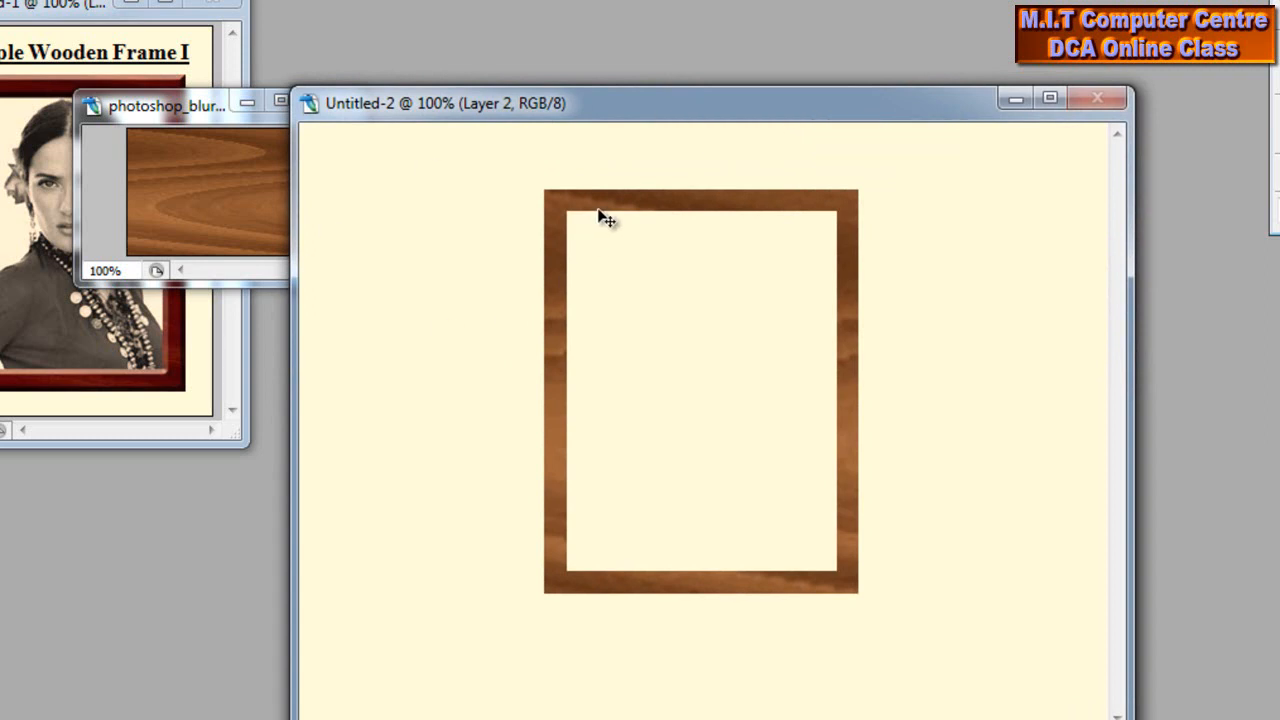
drag(600, 202, 712, 189)
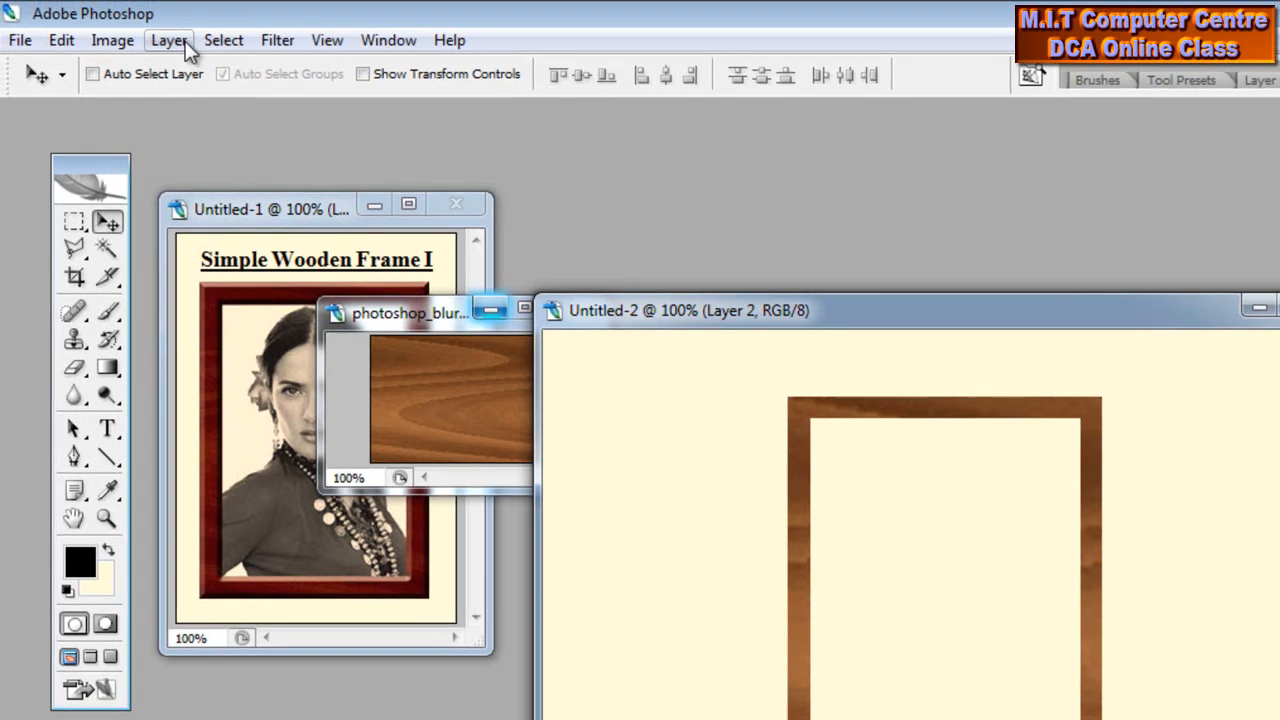
Merge the clipped wood texture down into the frame layer and move the merged frame slightly lower on the canvas.
click(186, 43)
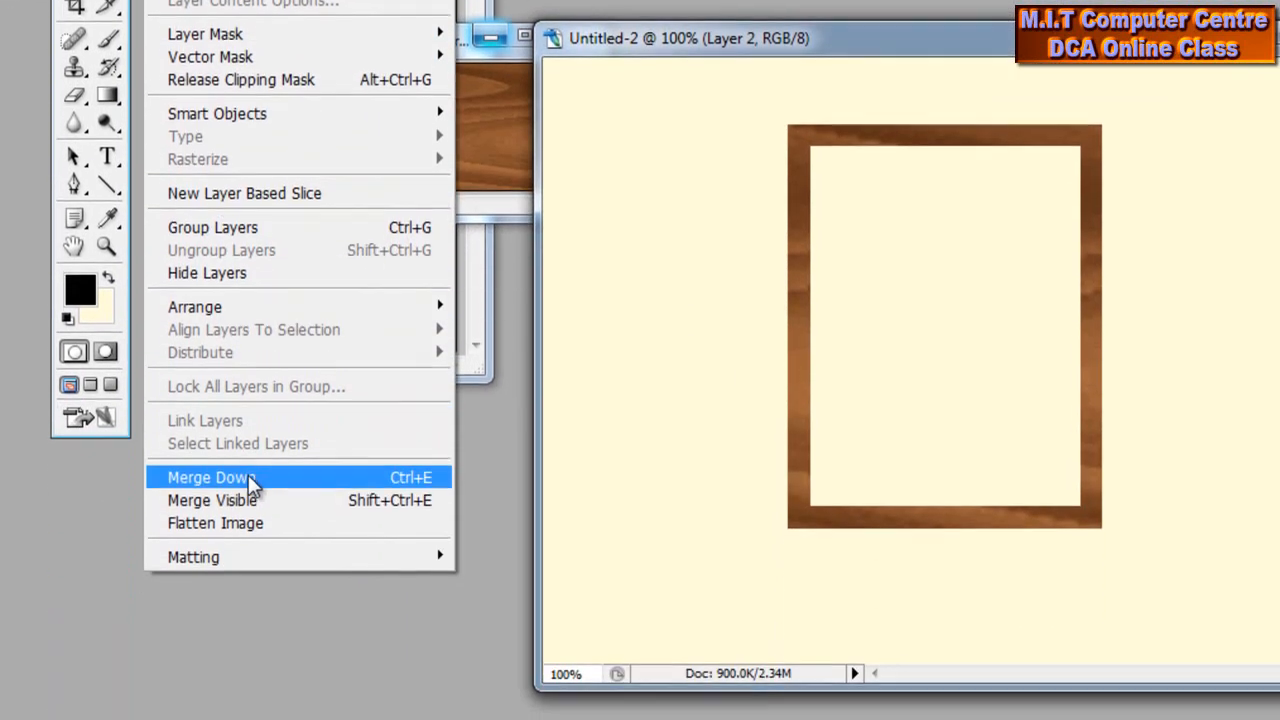
click(251, 479)
drag(794, 251, 792, 285)
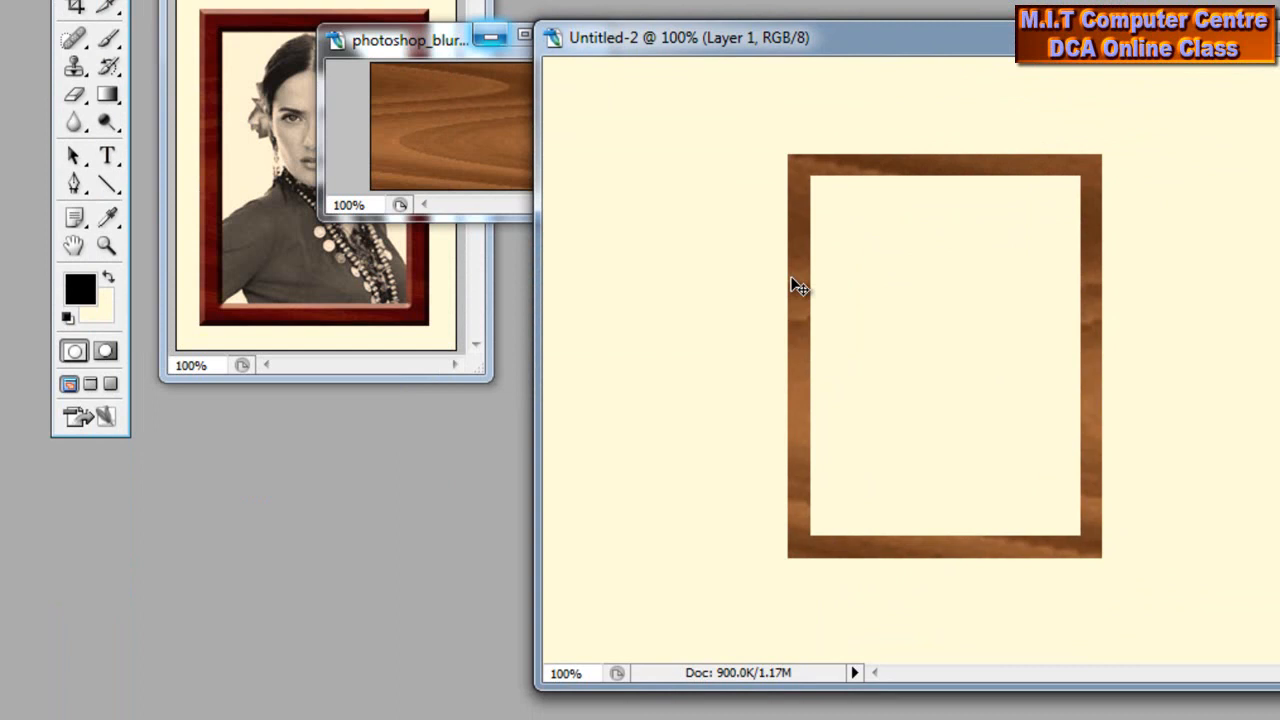
click(253, 240)
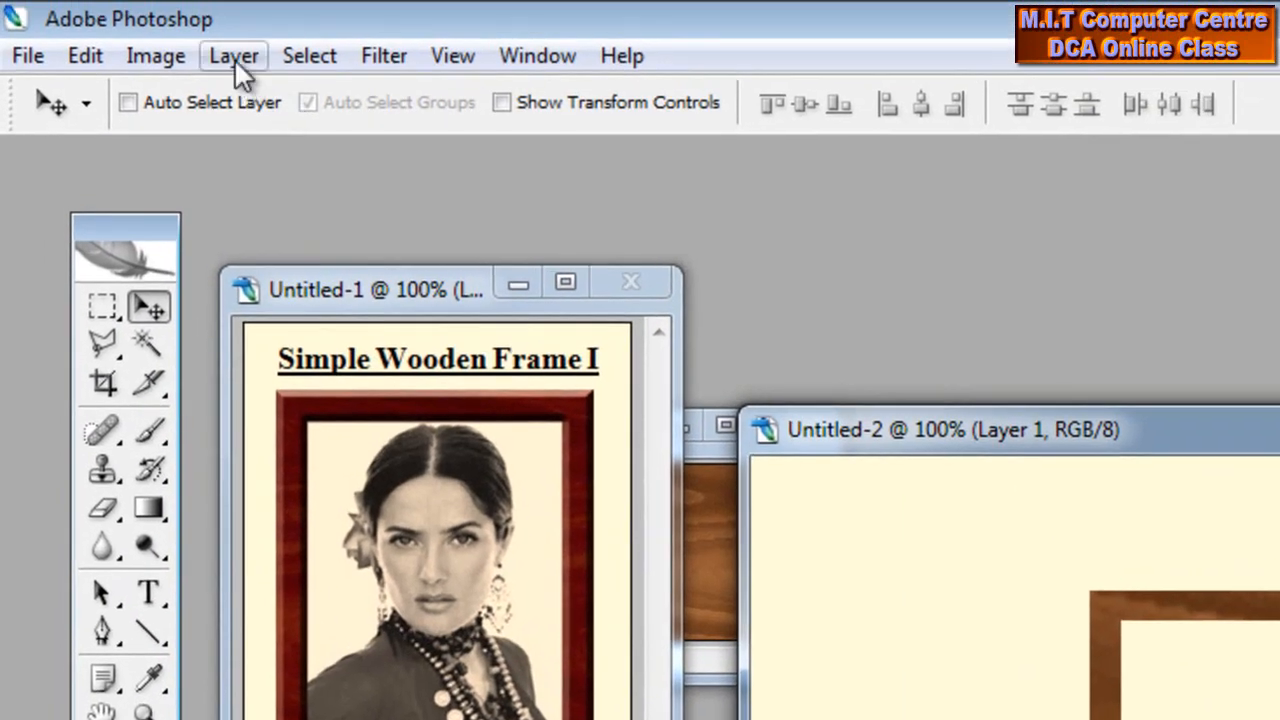
Add a Bevel and Emboss layer style to the wooden frame with the Chisel Hard technique.
click(234, 58)
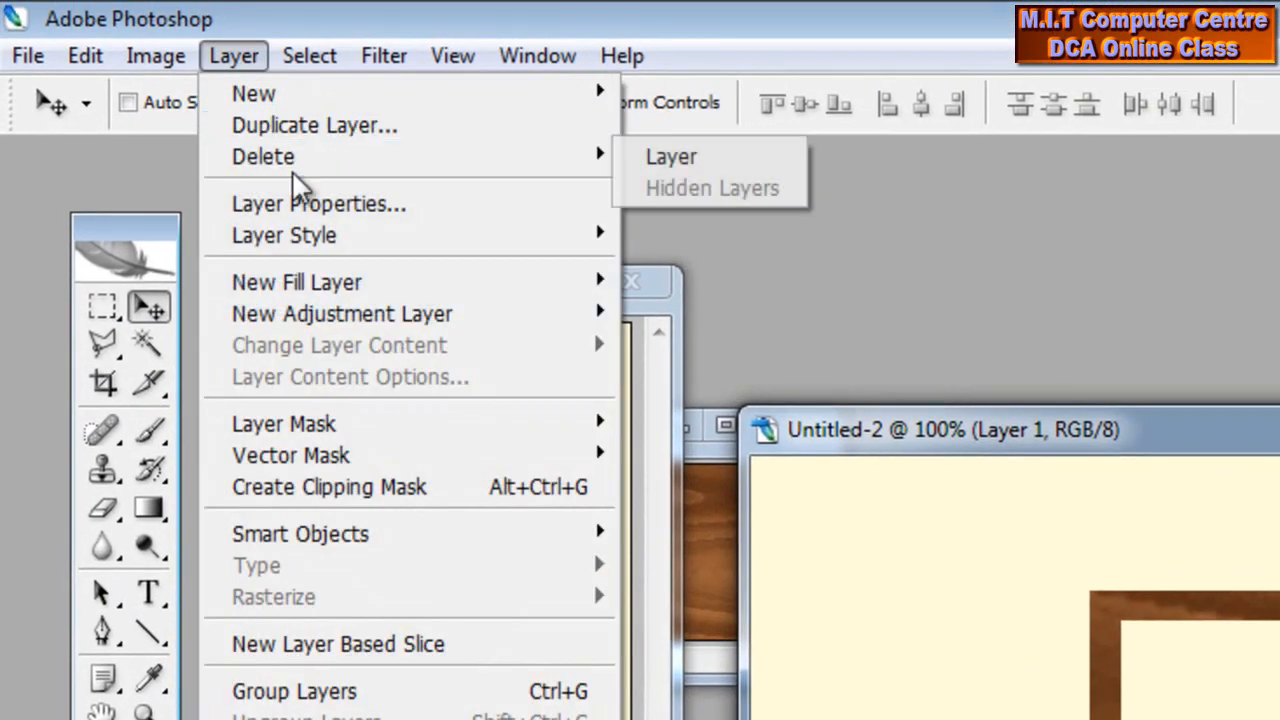
mouse_move(336, 238)
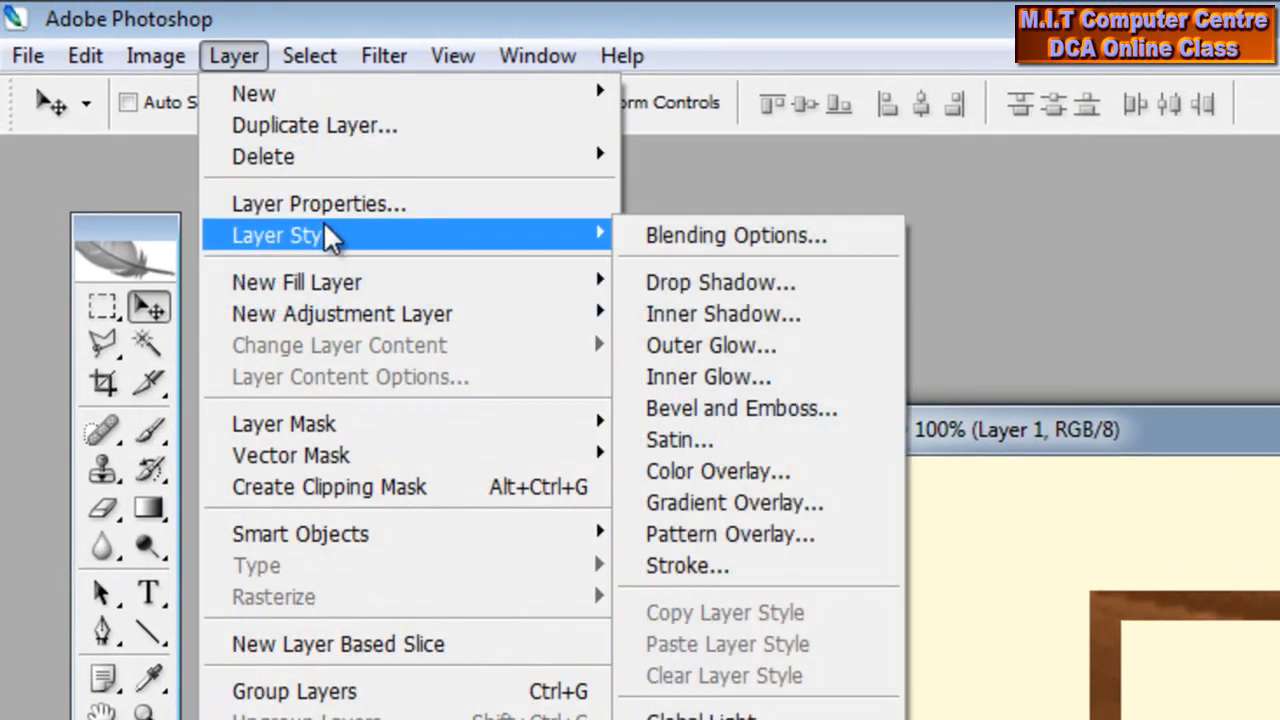
click(840, 407)
drag(938, 350, 1063, 43)
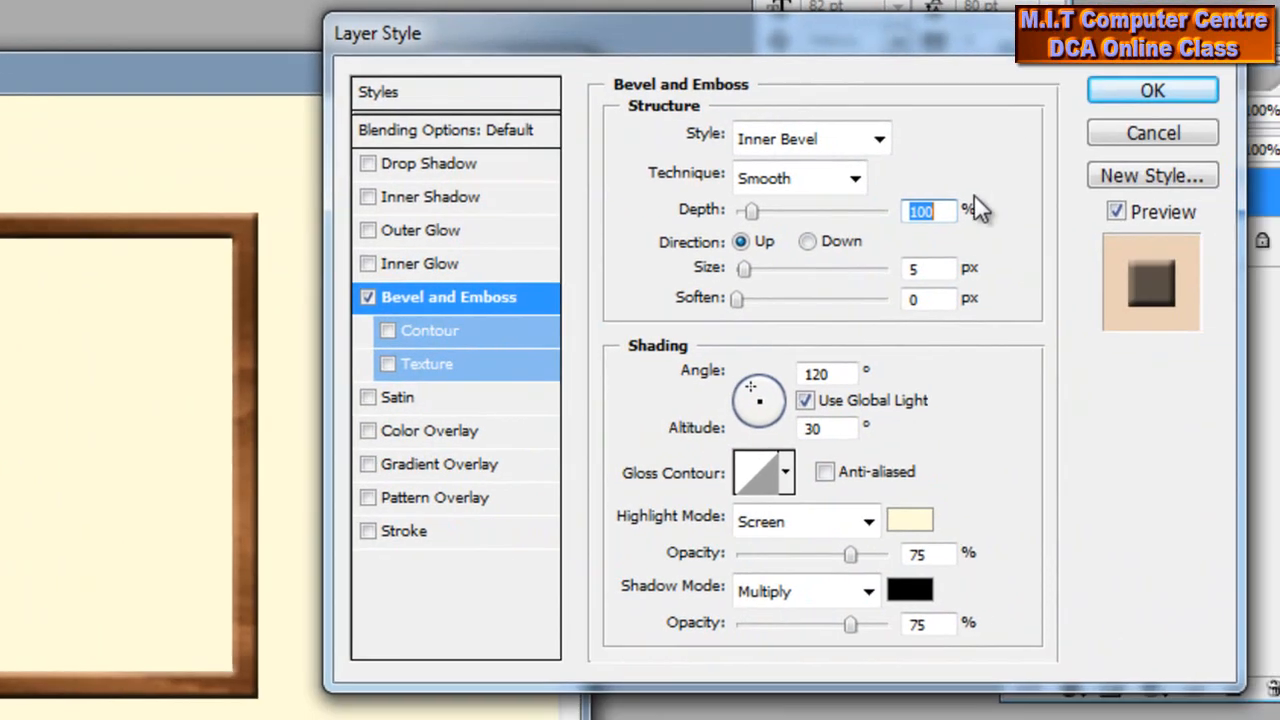
click(808, 182)
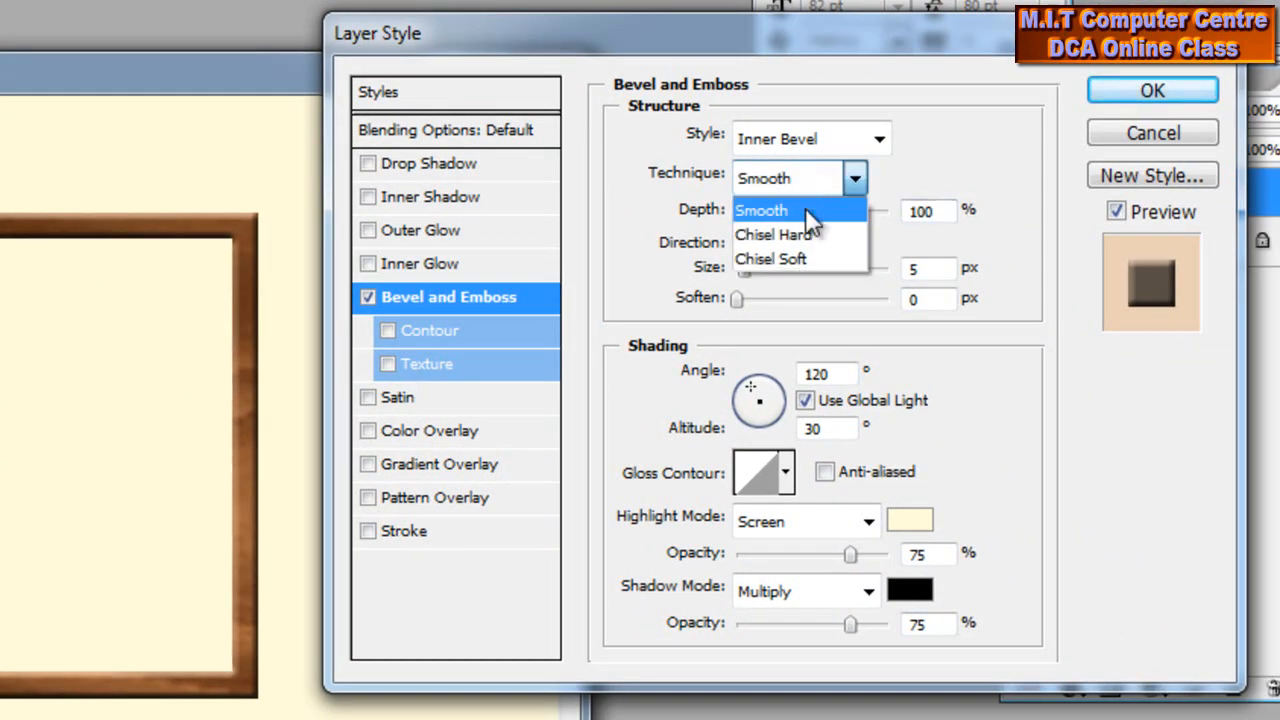
click(806, 234)
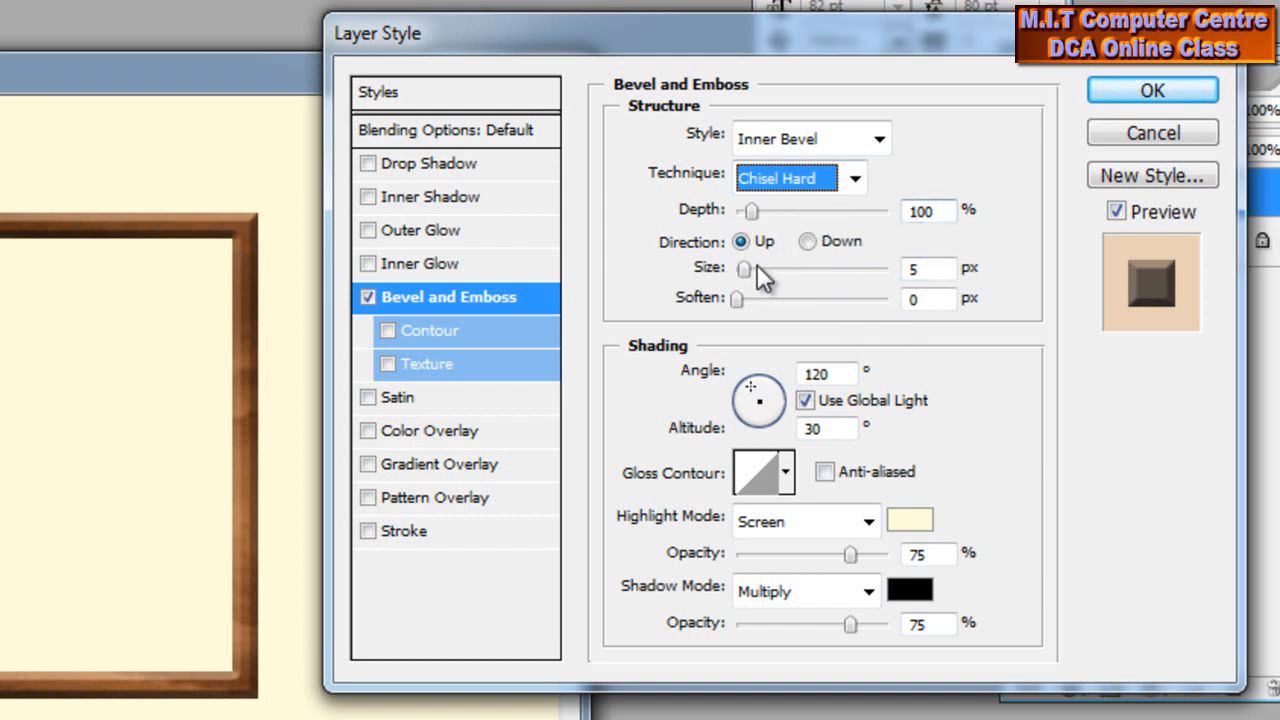
Set the bevel's size to 5 px and depth to 100%, and apply the layer style.
drag(749, 267, 744, 273)
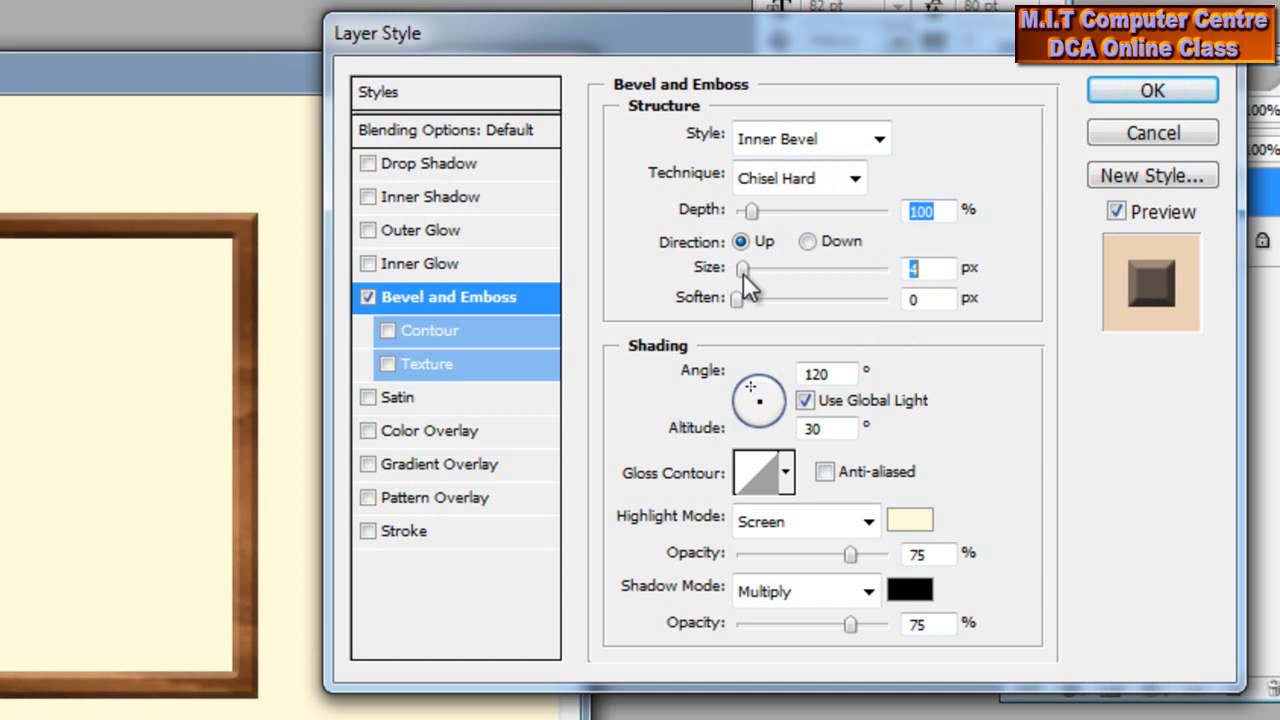
text(5)
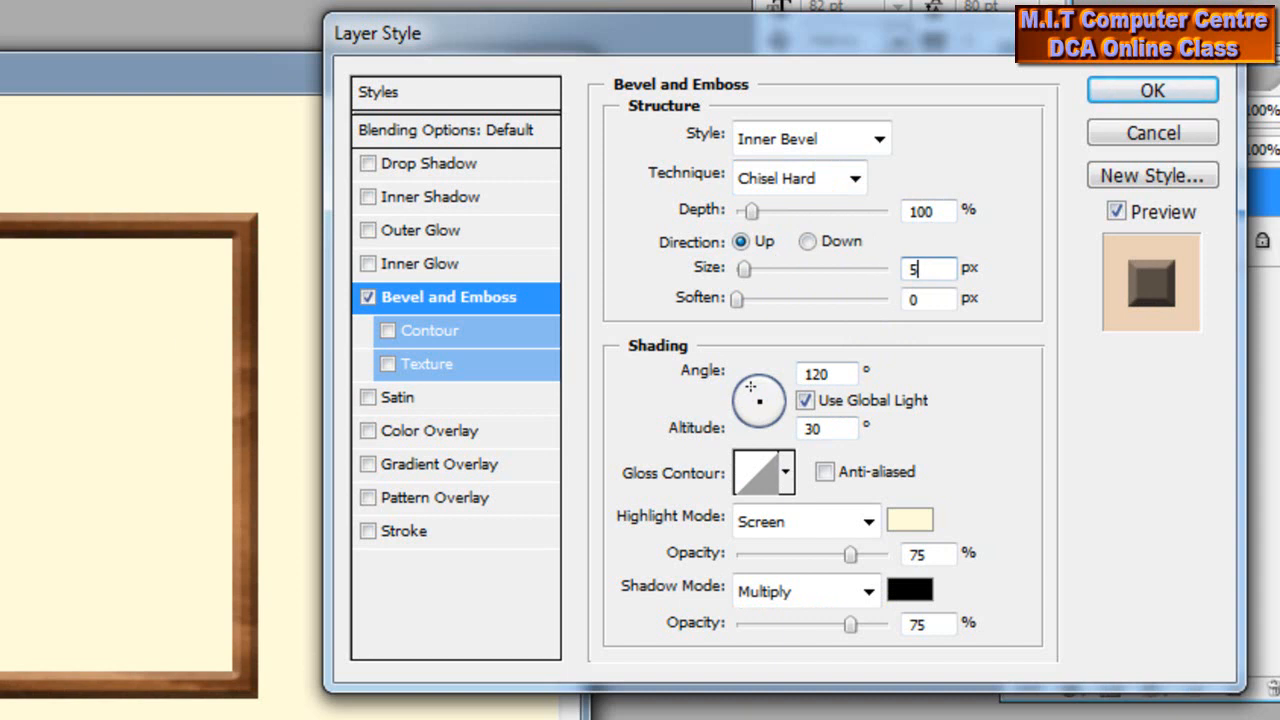
mouse_move(752, 209)
mouse_down()
mouse_move(794, 217)
mouse_move(742, 221)
mouse_move(752, 226)
mouse_up()
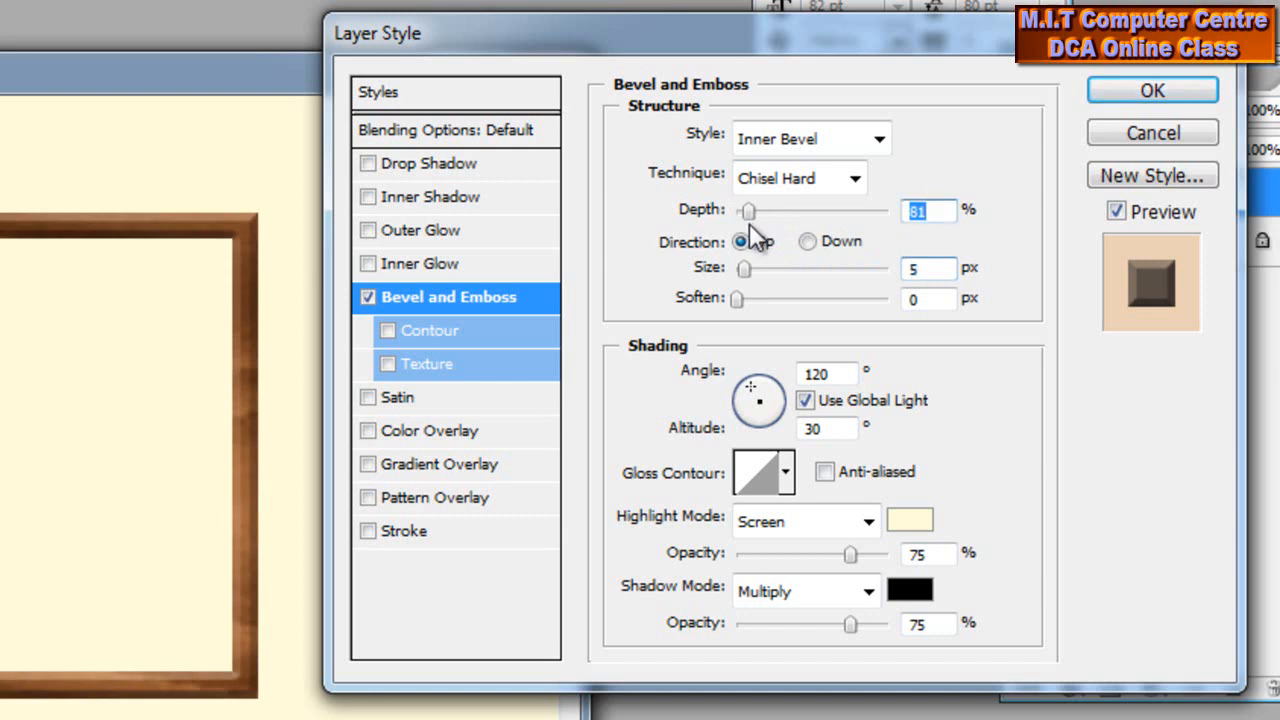
text(100)
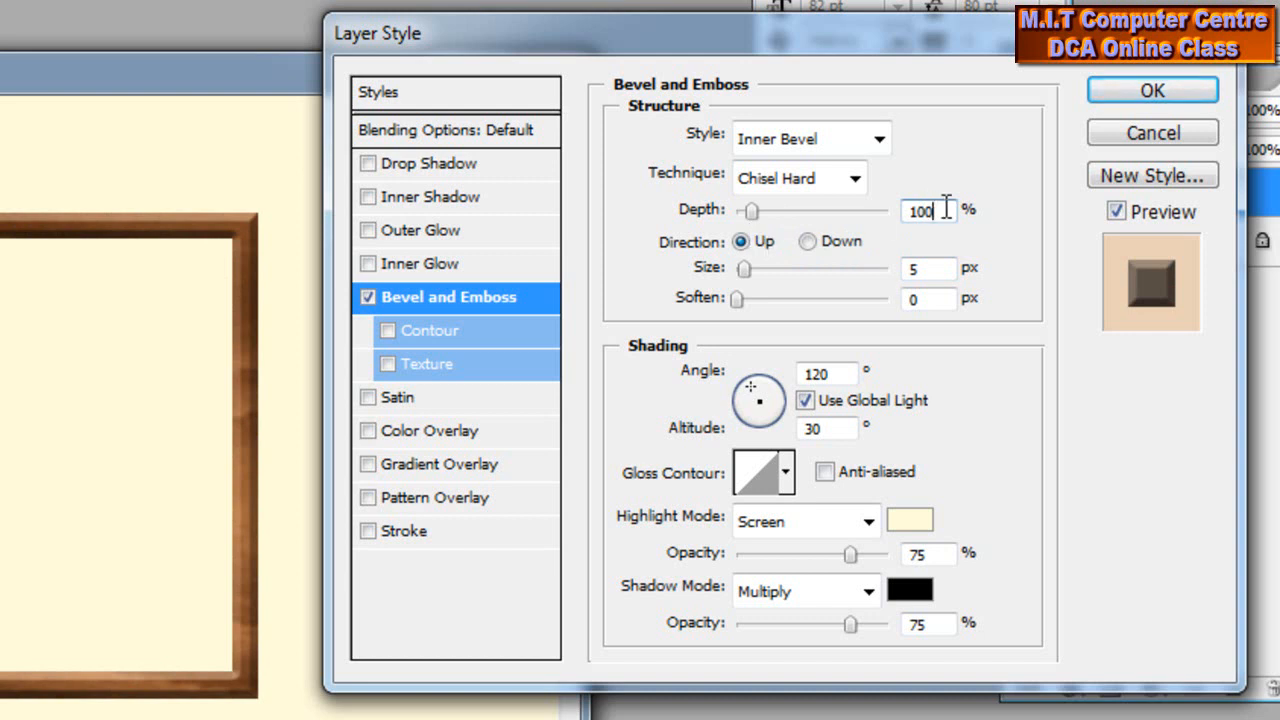
click(1140, 100)
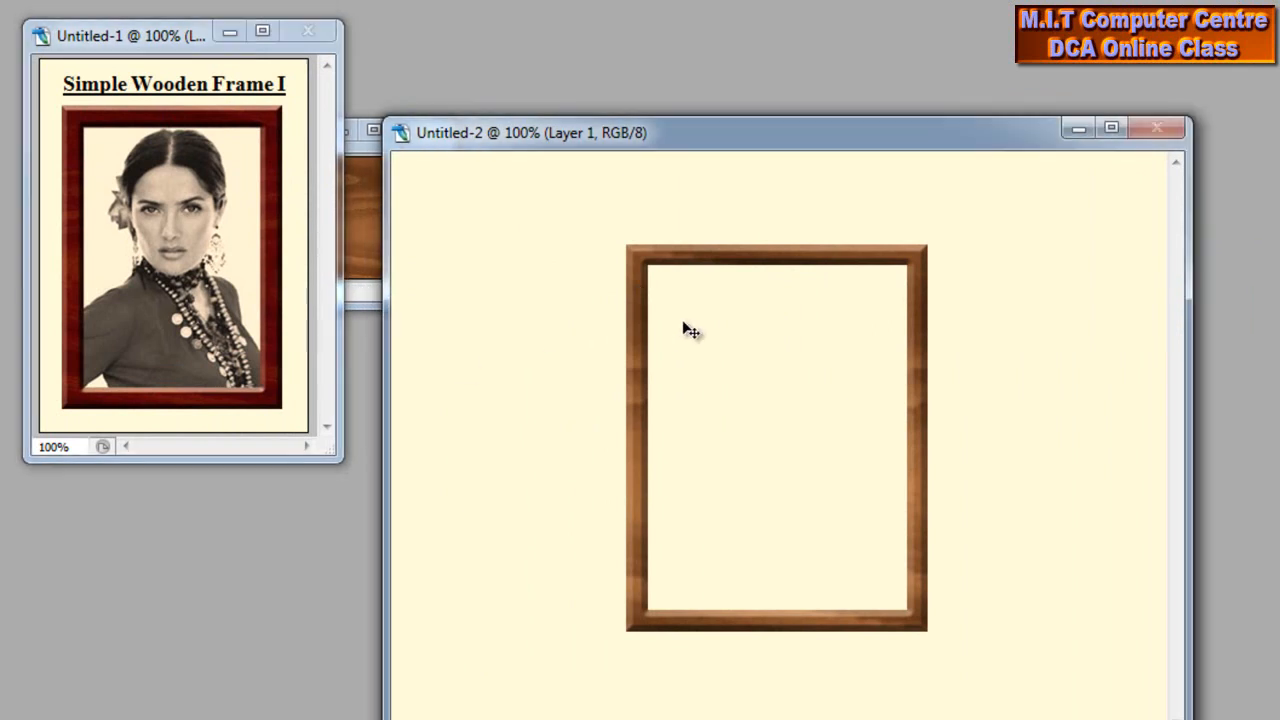
Darken and enrich the wooden frame with Brightness/Contrast, using brightness -35 and contrast 50.
drag(705, 138, 677, 107)
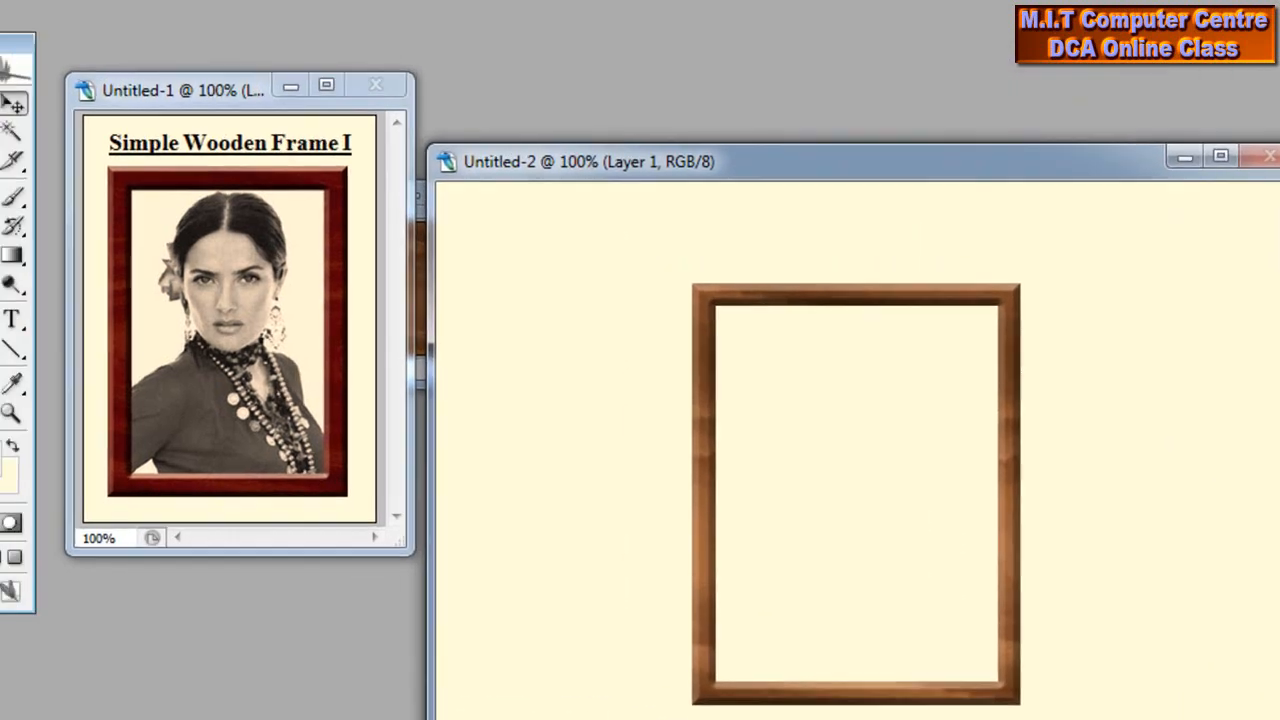
click(143, 49)
mouse_move(186, 127)
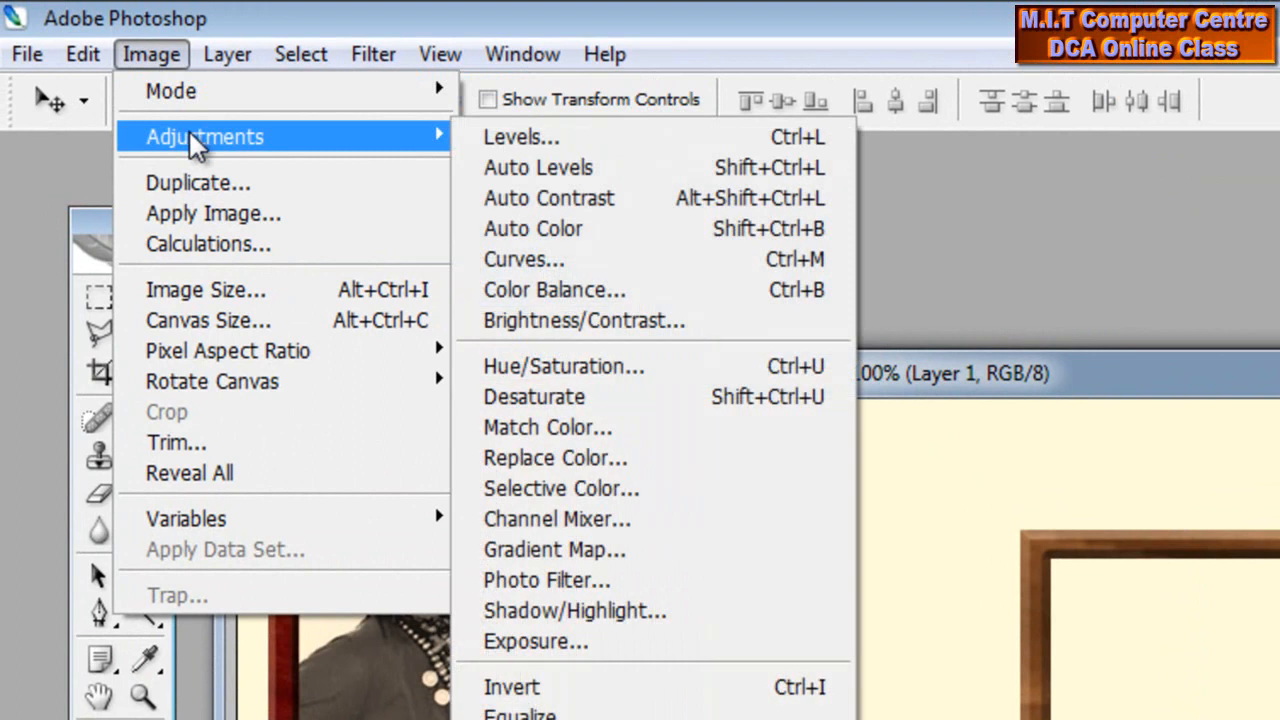
click(688, 327)
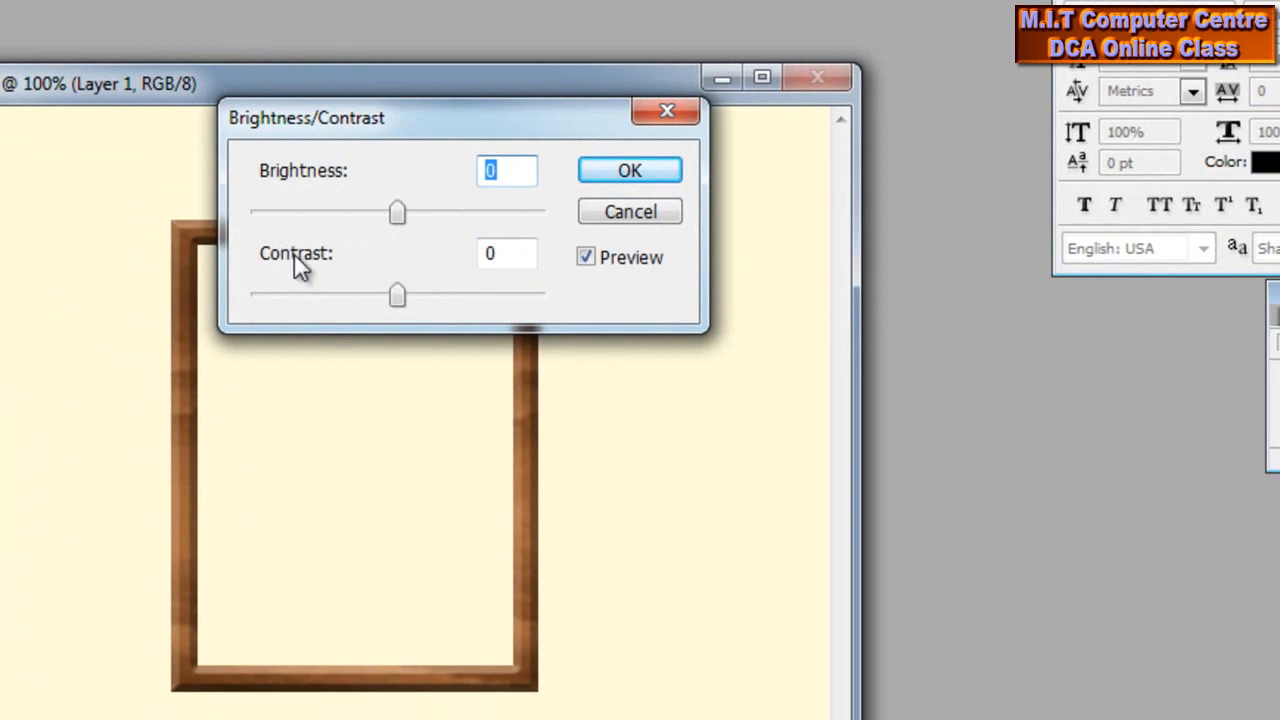
text(-35)
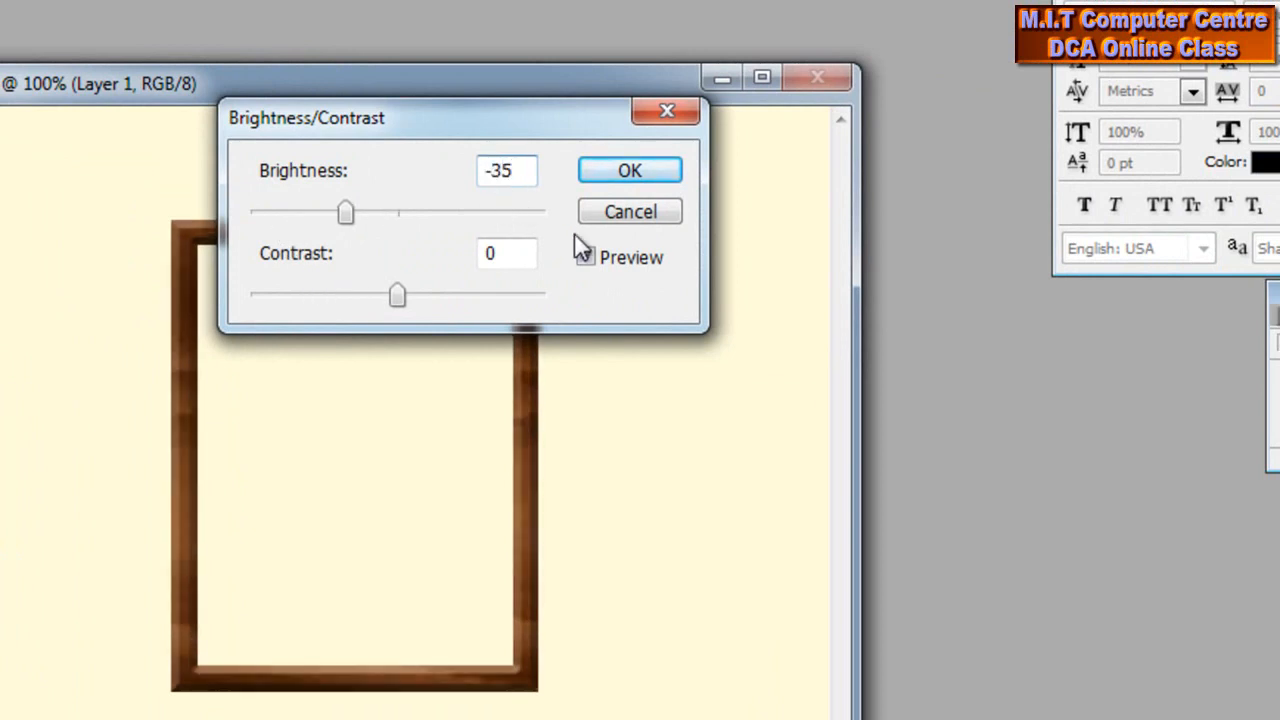
drag(509, 256, 465, 250)
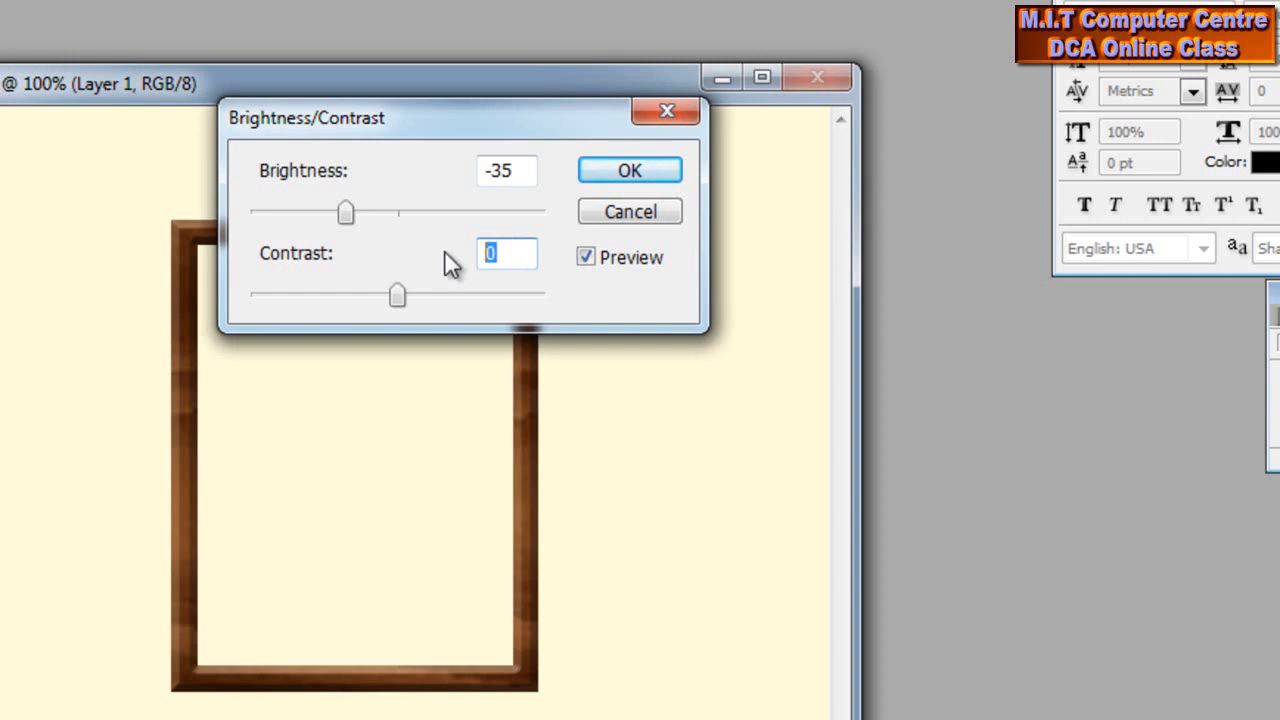
text(50)
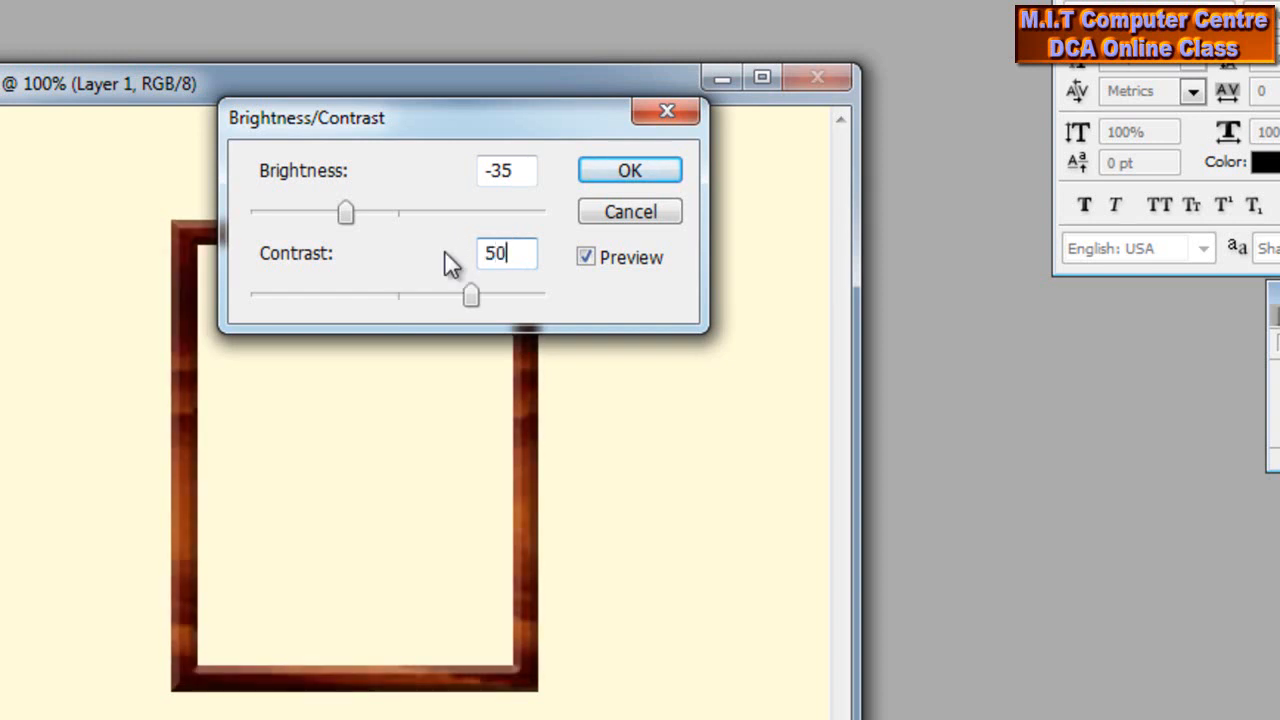
drag(426, 116, 614, 334)
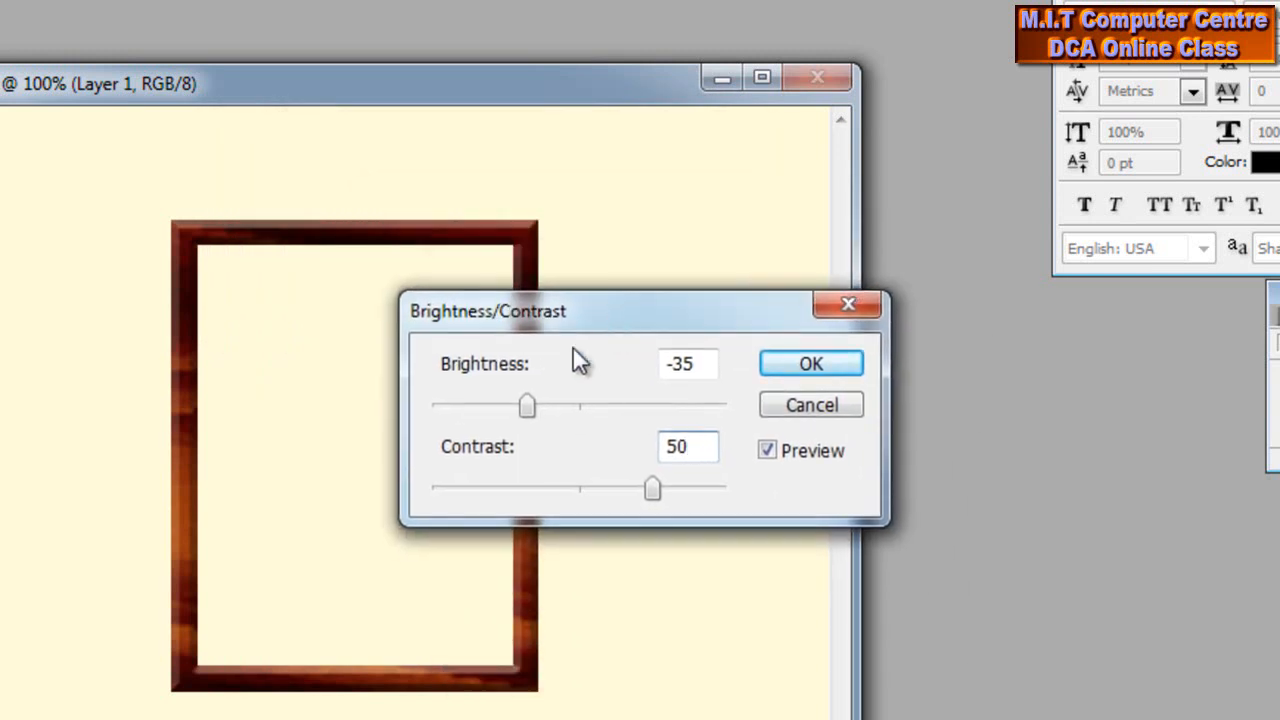
click(810, 365)
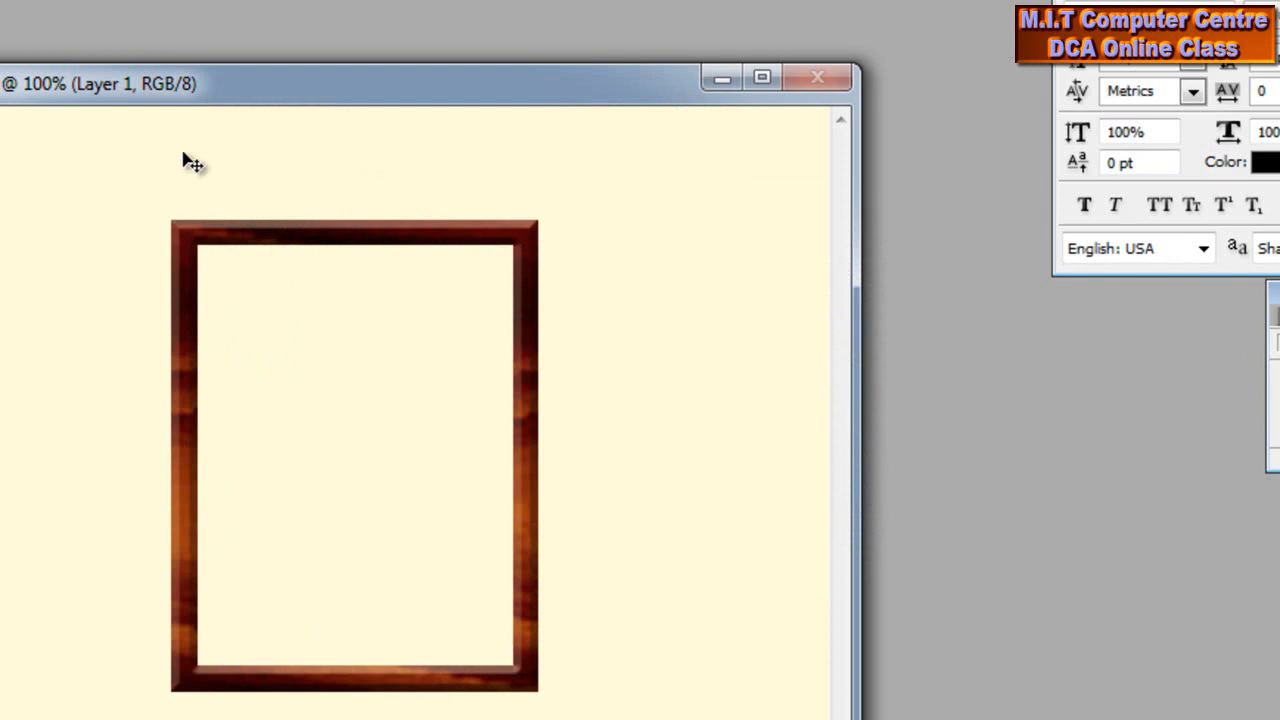
Open the photo graphics_retouching_colors from the Lesson Picture folder.
drag(229, 92, 173, 8)
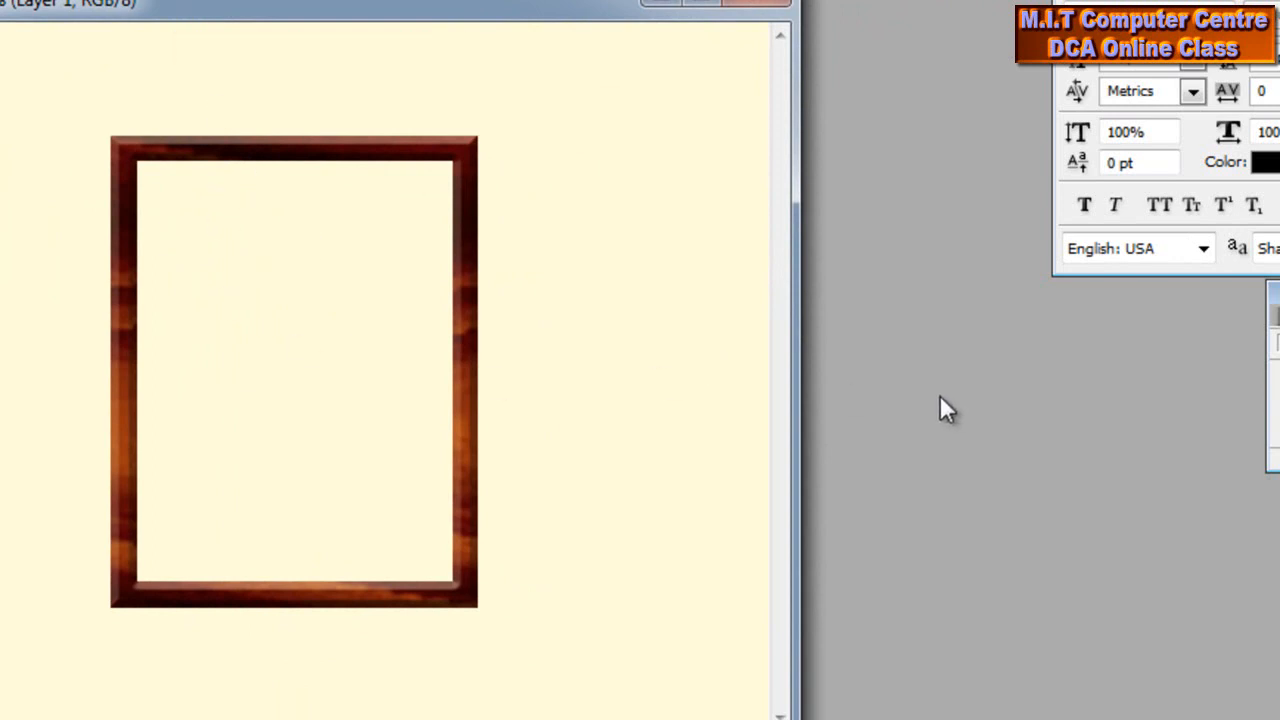
key(ctrl+o)
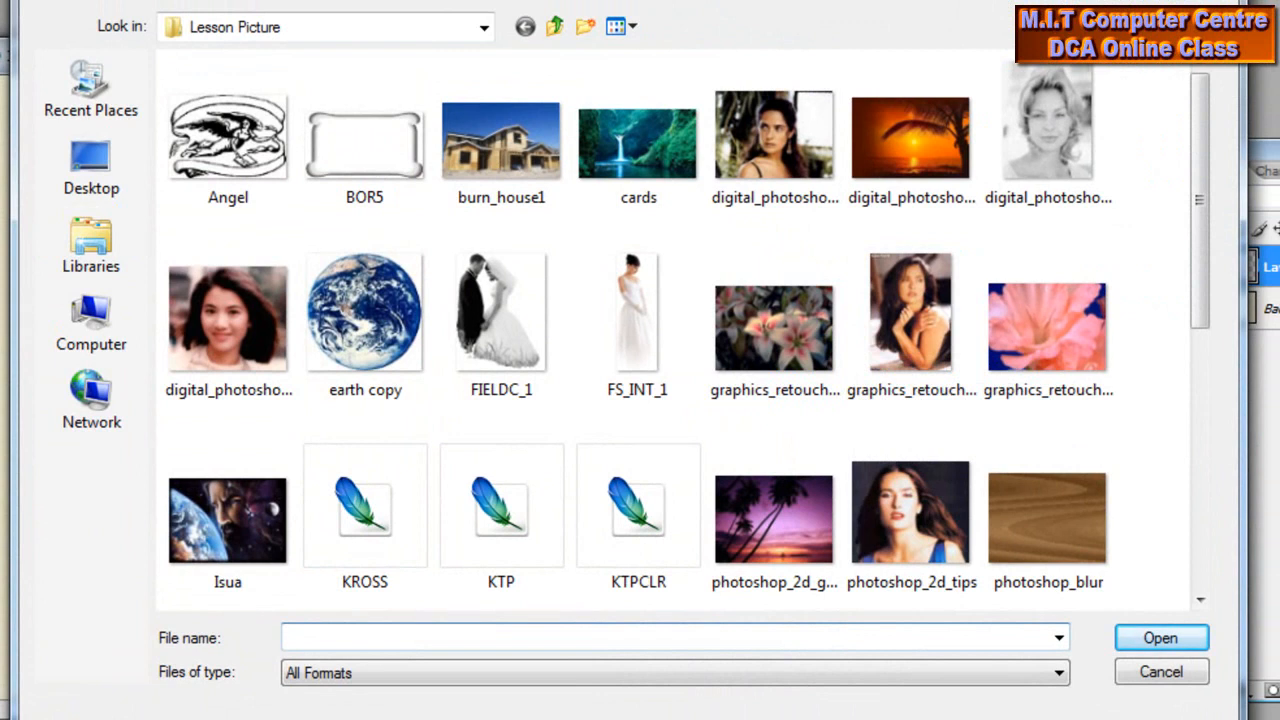
click(884, 312)
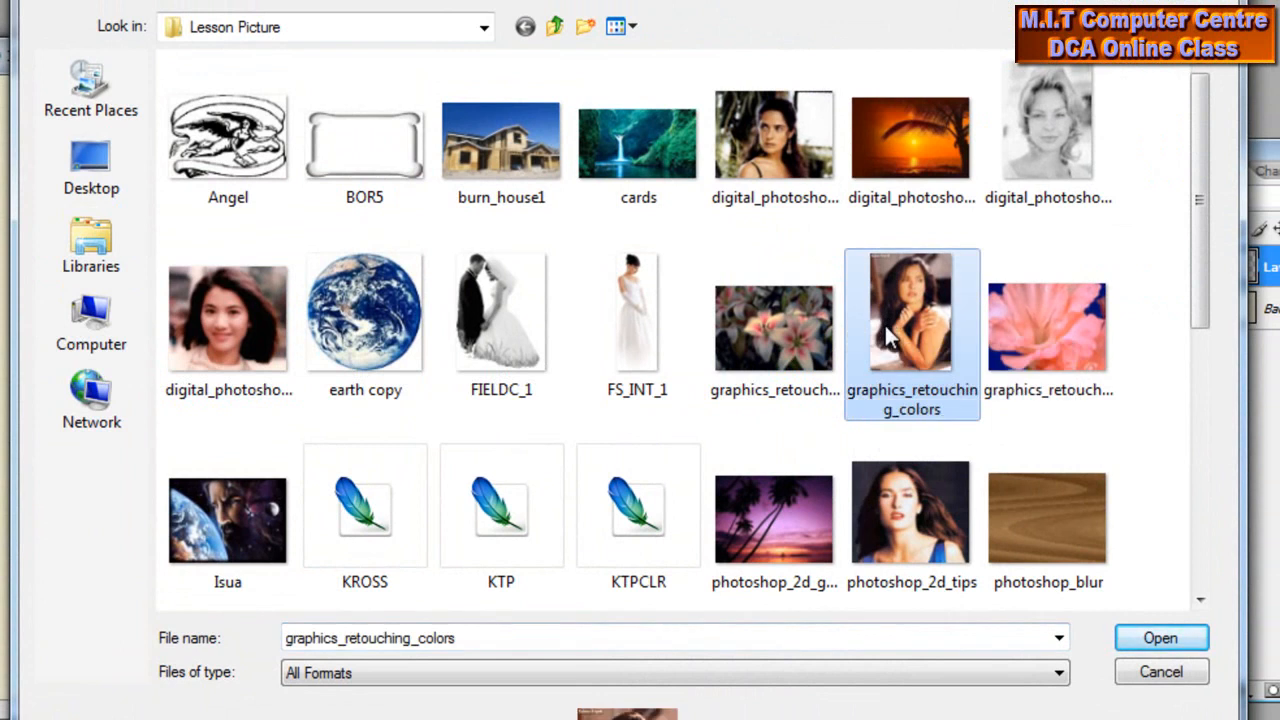
scroll(887, 338, down, 5)
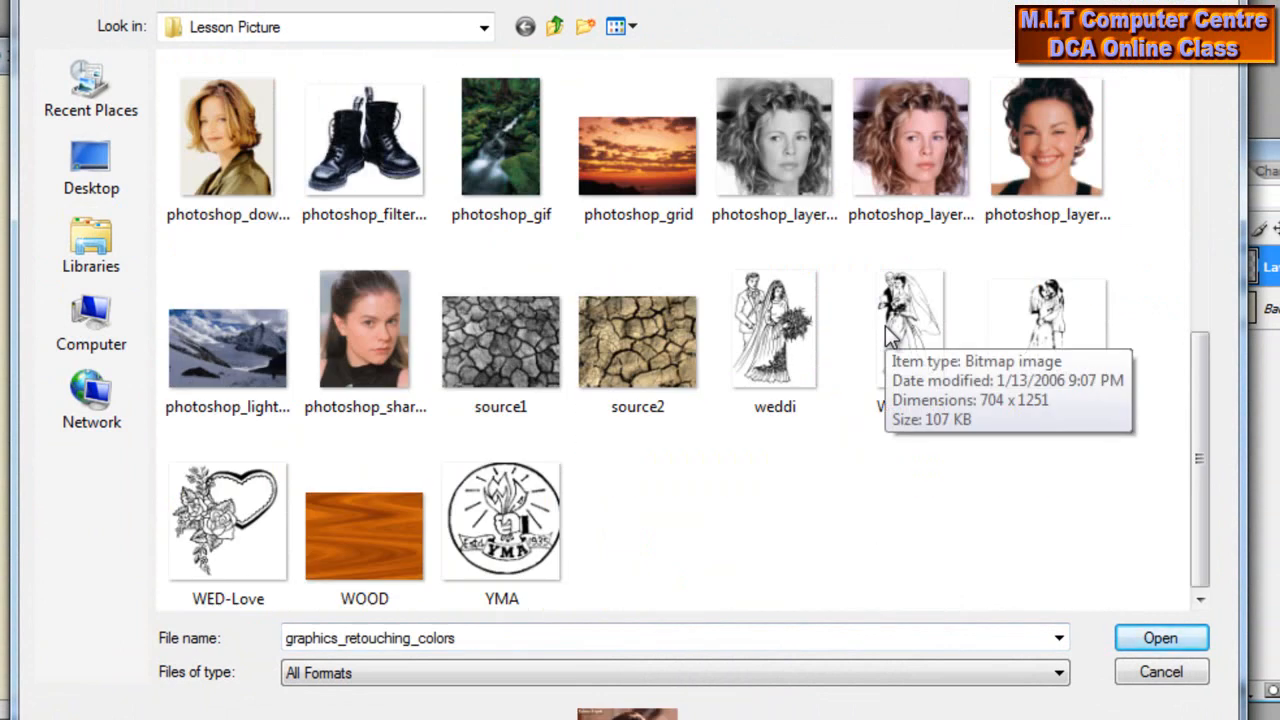
scroll(887, 336, up, 5)
scroll(887, 336, down, 3)
scroll(887, 336, up, 3)
drag(279, 0, 273, 0)
drag(558, 0, 714, 1)
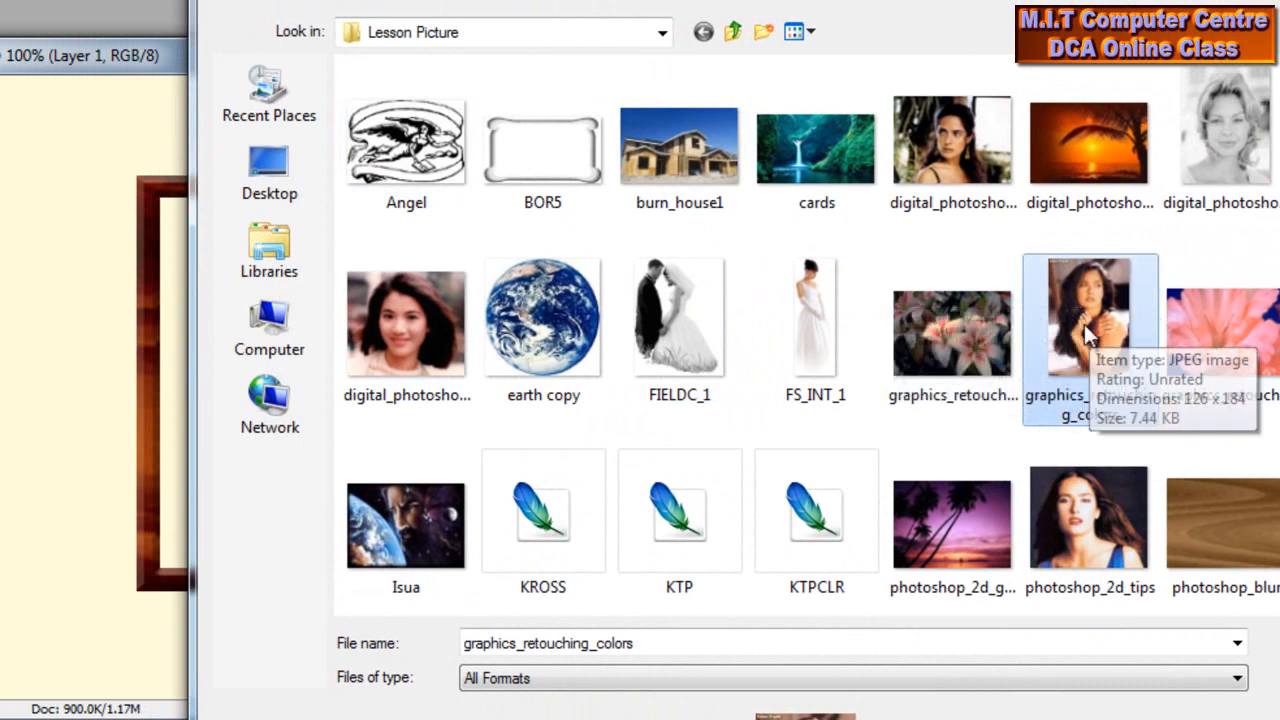
click(1279, 643)
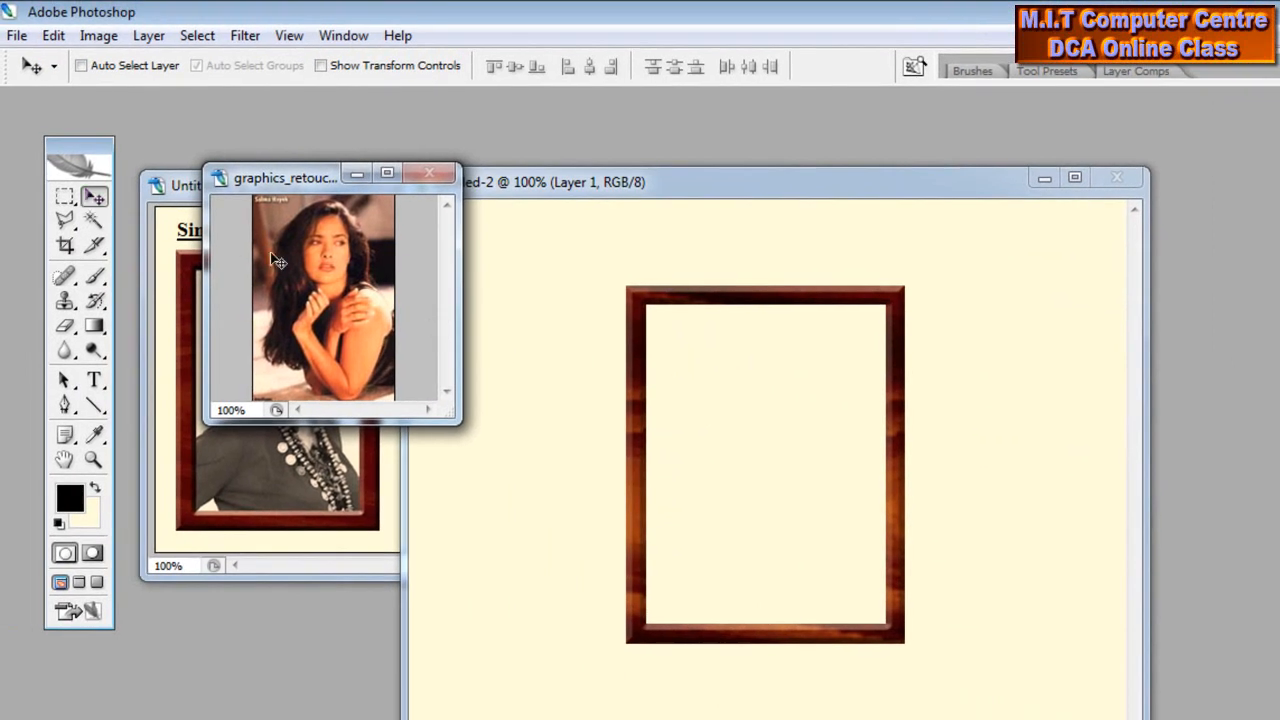
Copy the photo into the Untitled-2 frame document and scale it proportionally to about 180% so it spans the frame's opening.
drag(325, 258, 707, 364)
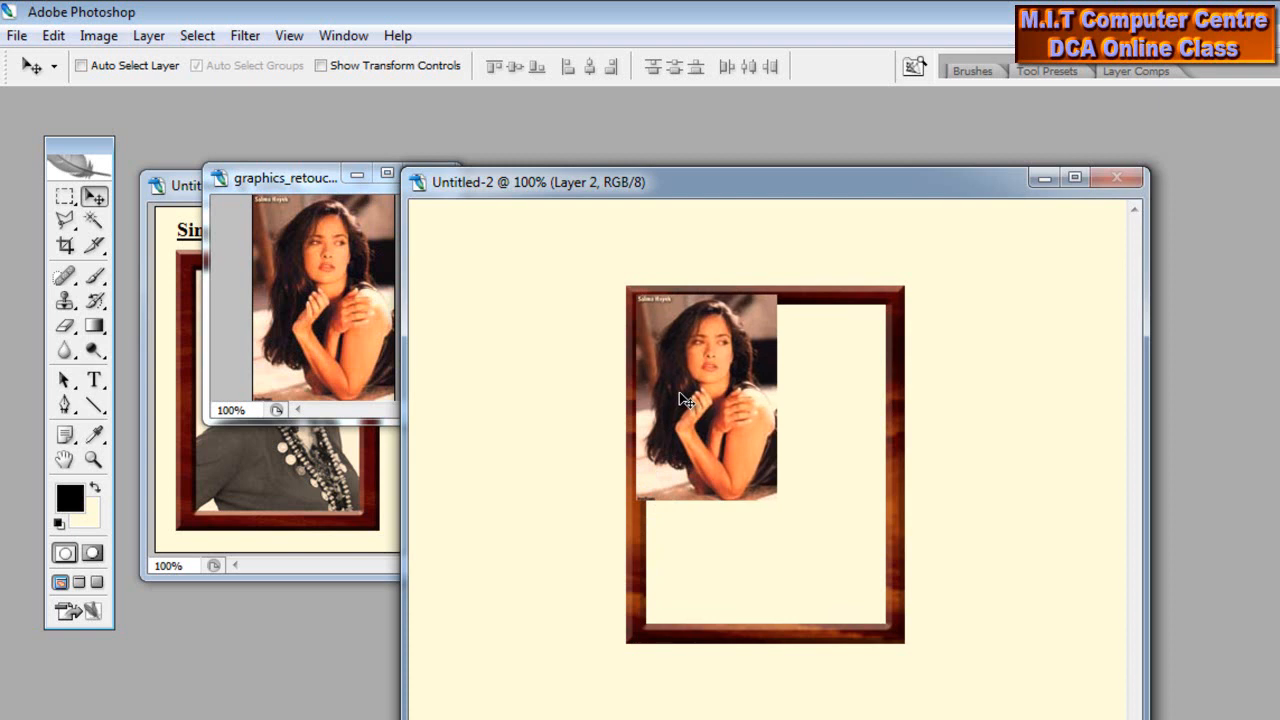
key(ctrl+t)
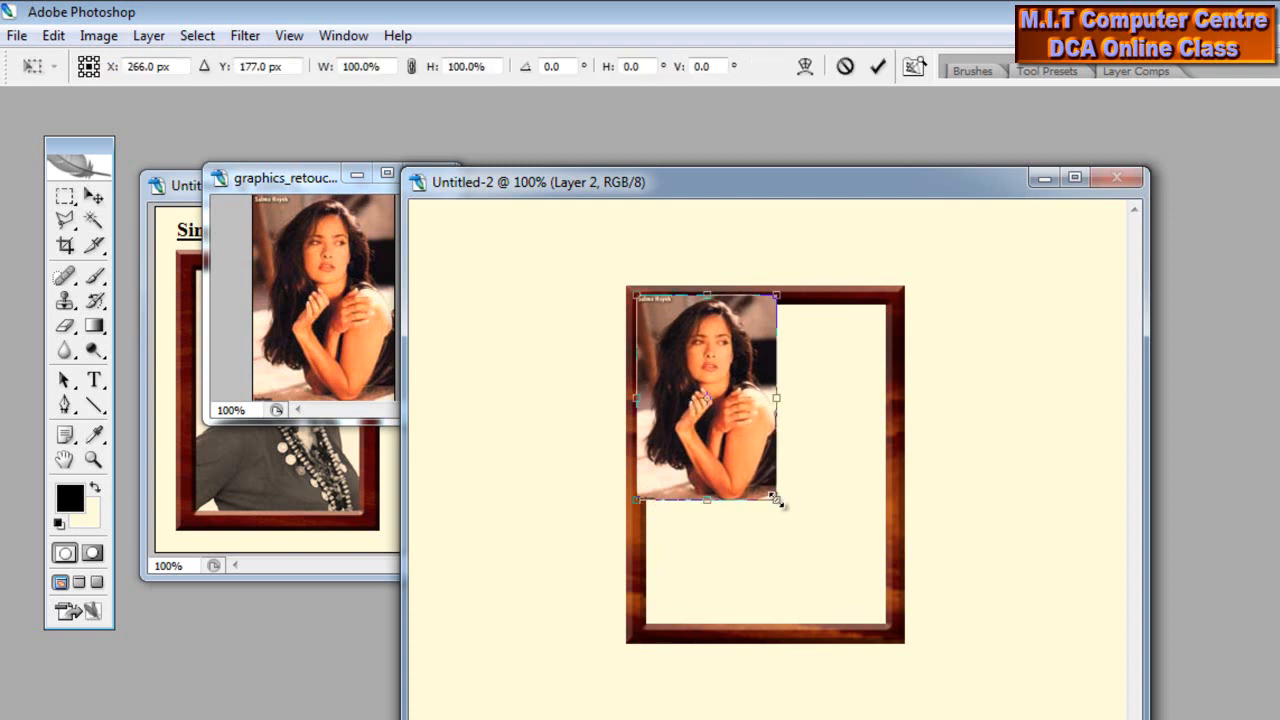
drag(777, 501, 893, 638)
drag(897, 645, 897, 654)
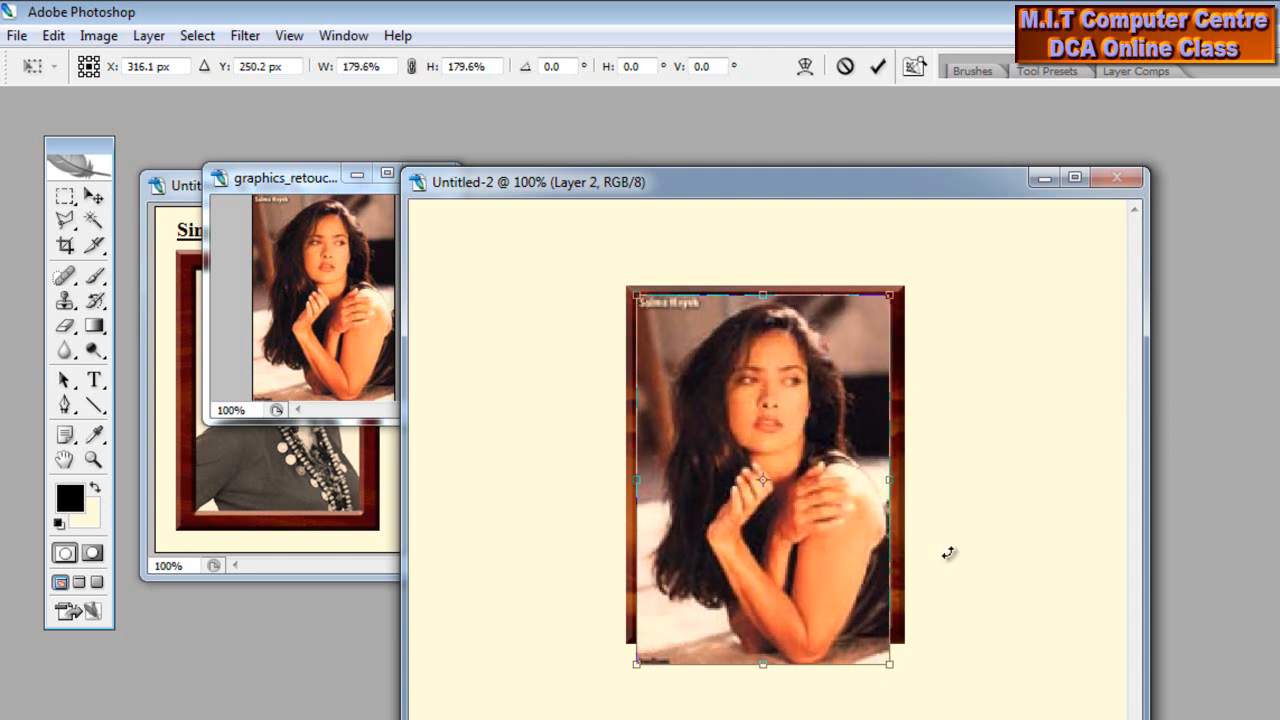
key(Return)
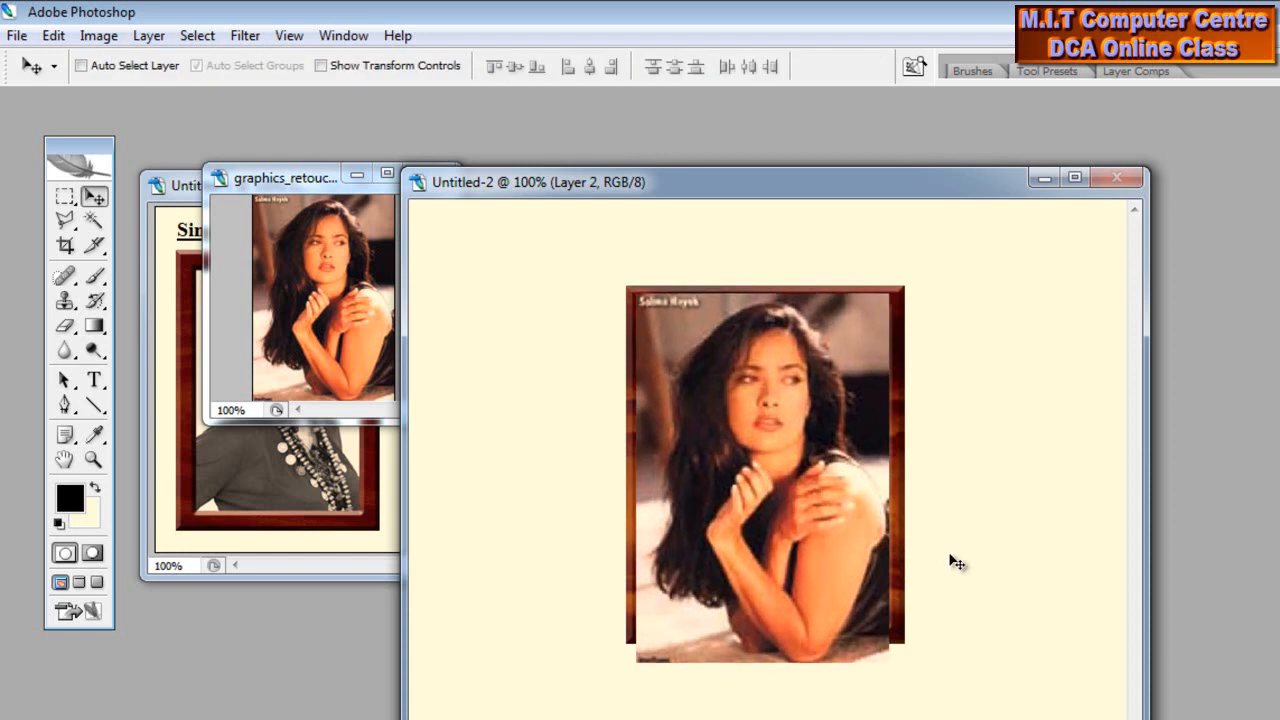
Nudge the enlarged photo slightly up and to the right so it covers the whole opening of the frame.
key(Up)
key(Up)
key(Up)
key(Up)
key(Up)
key(Up)
key(Up)
key(Up)
key(Up)
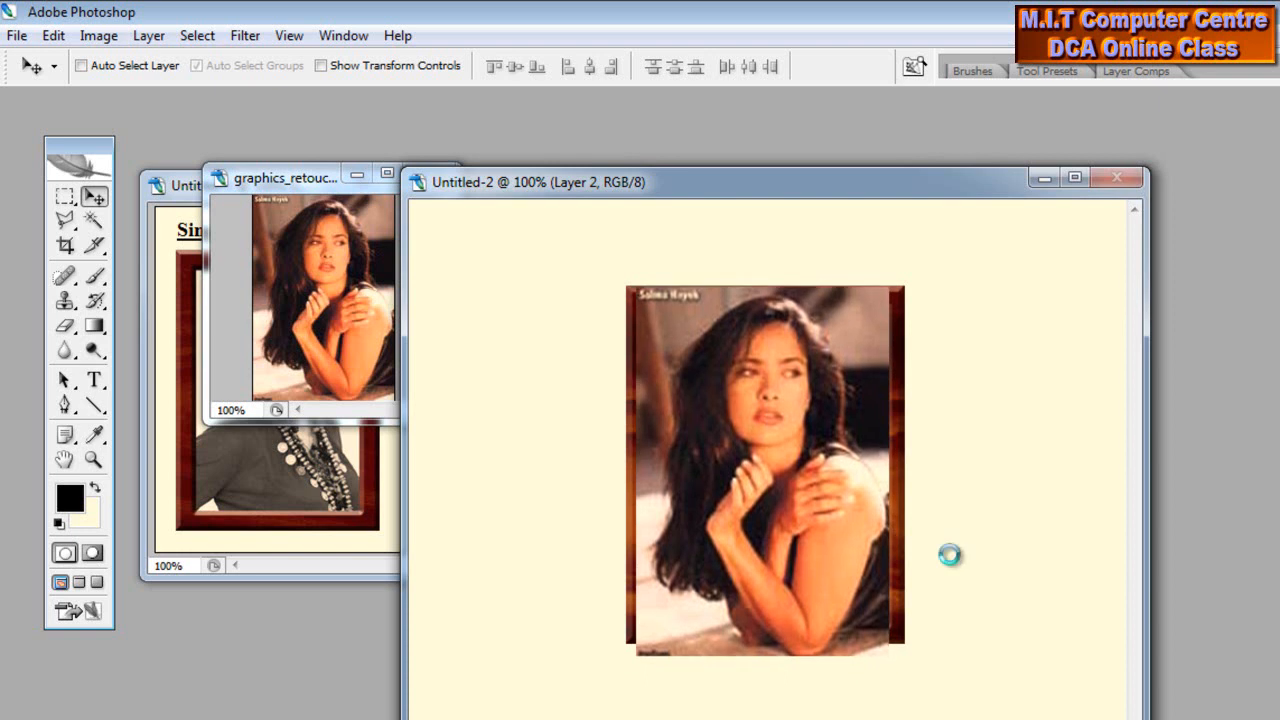
key(Down)
key(Down)
key(Down)
key(Down)
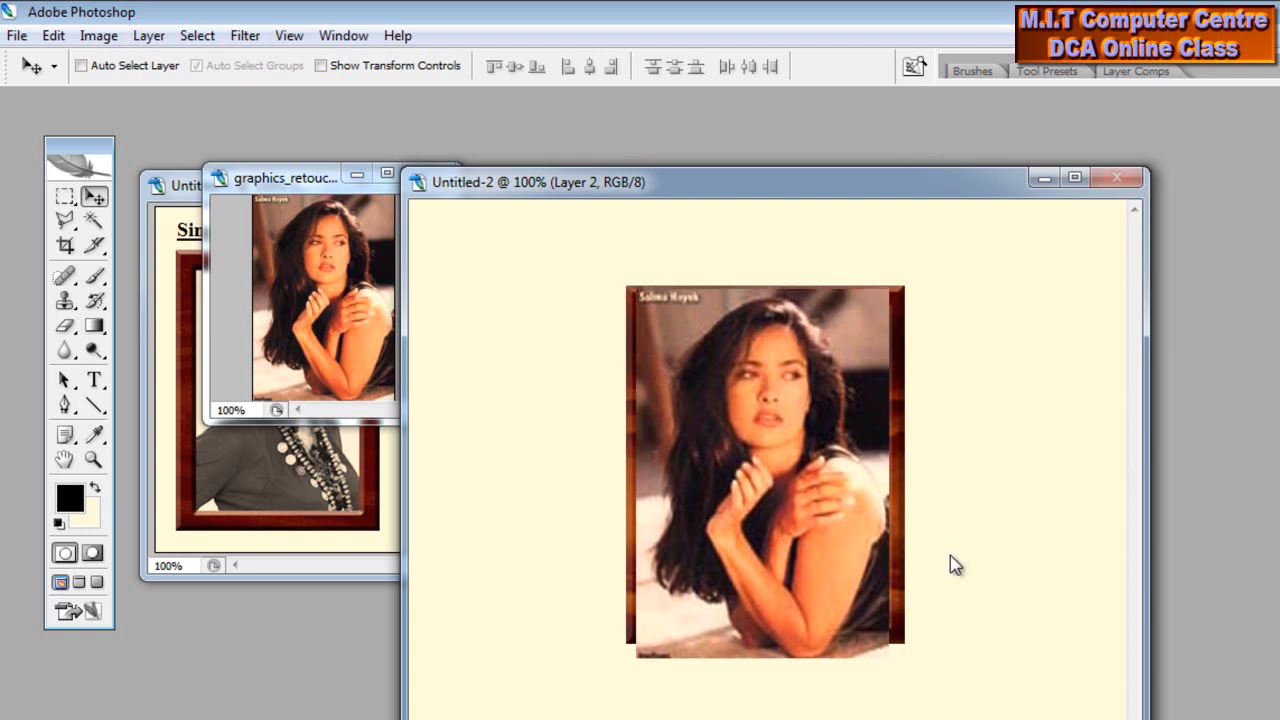
key(Down)
key(Down)
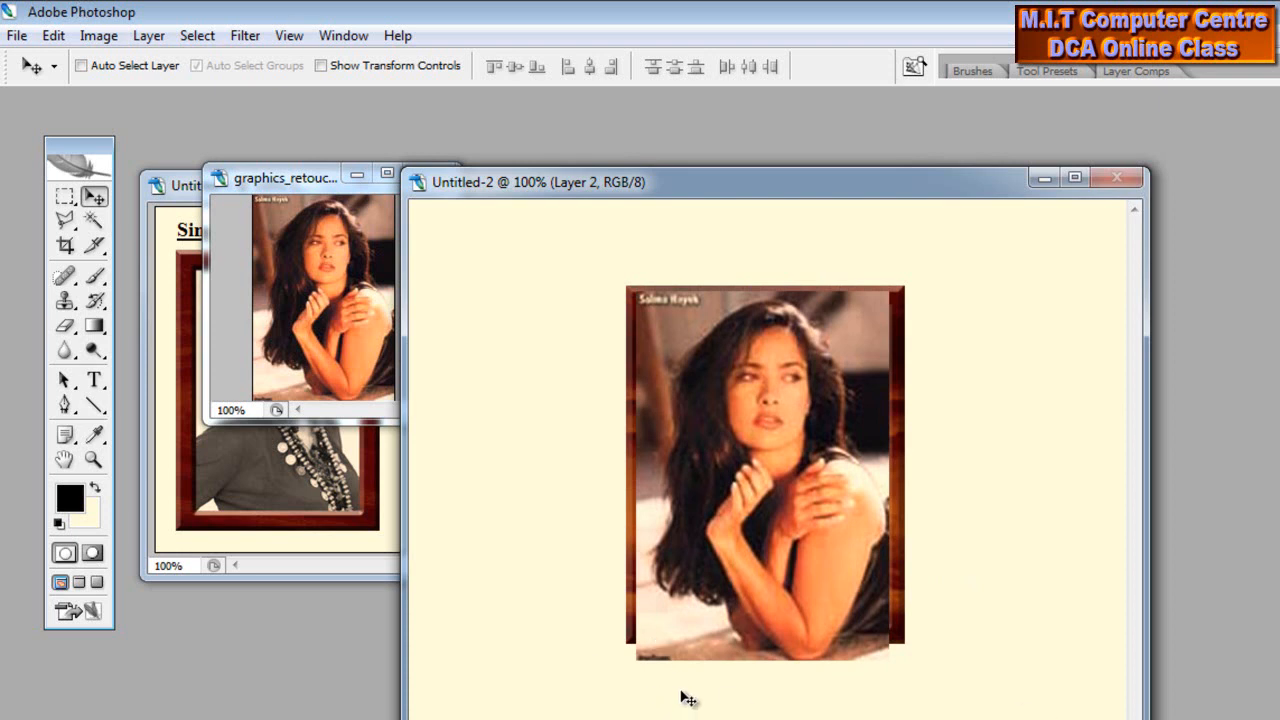
key(Up)
key(Up)
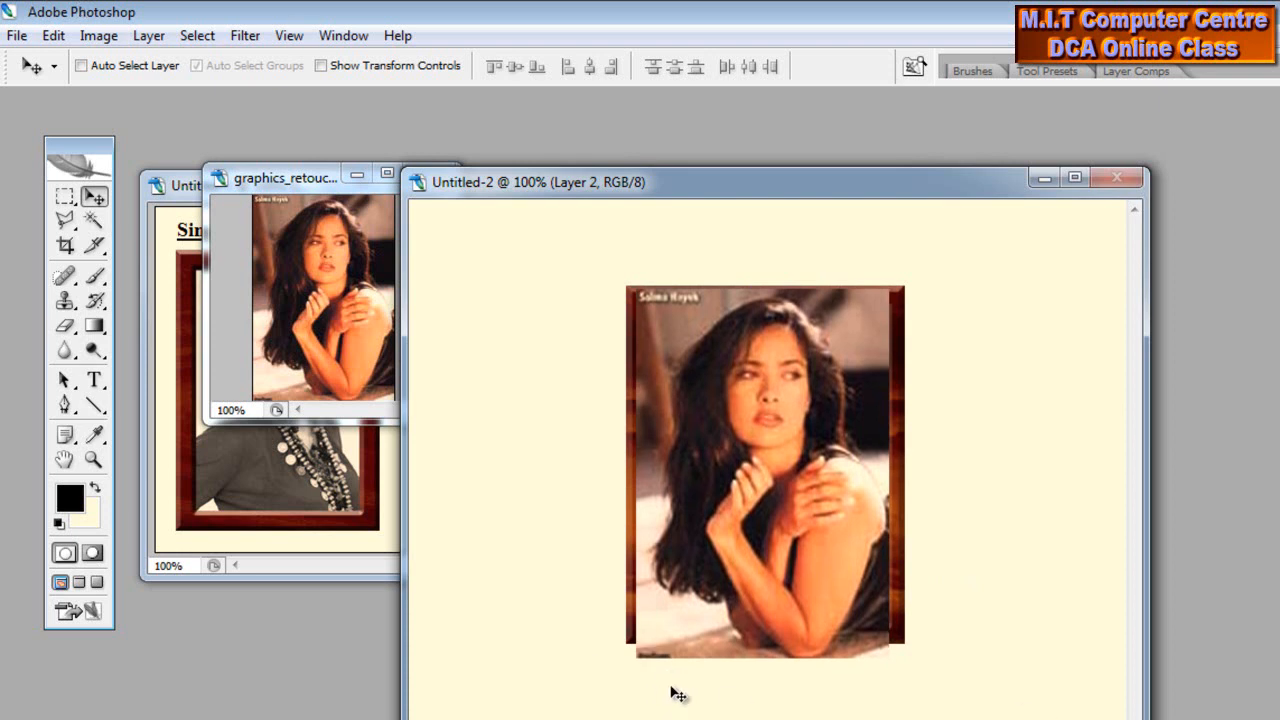
key(Right)
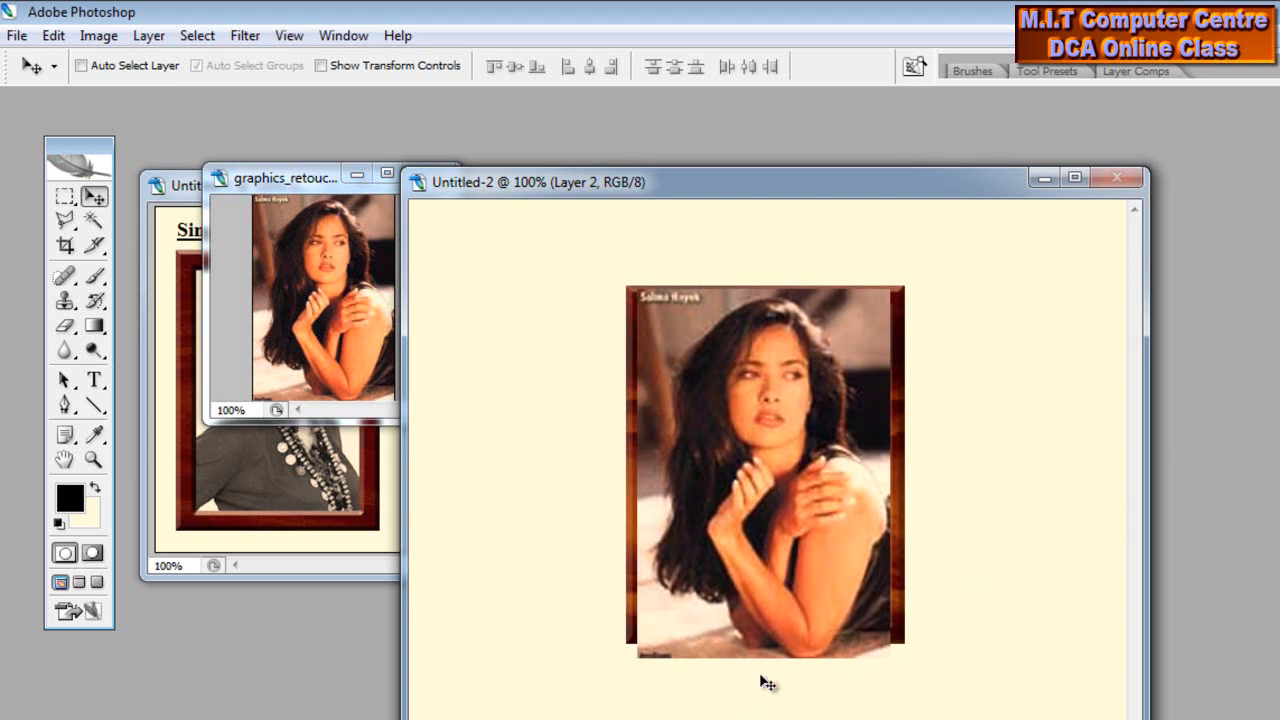
key(Up)
key(Up)
key(Up)
key(Up)
key(Up)
key(Up)
key(Up)
key(Up)
key(Up)
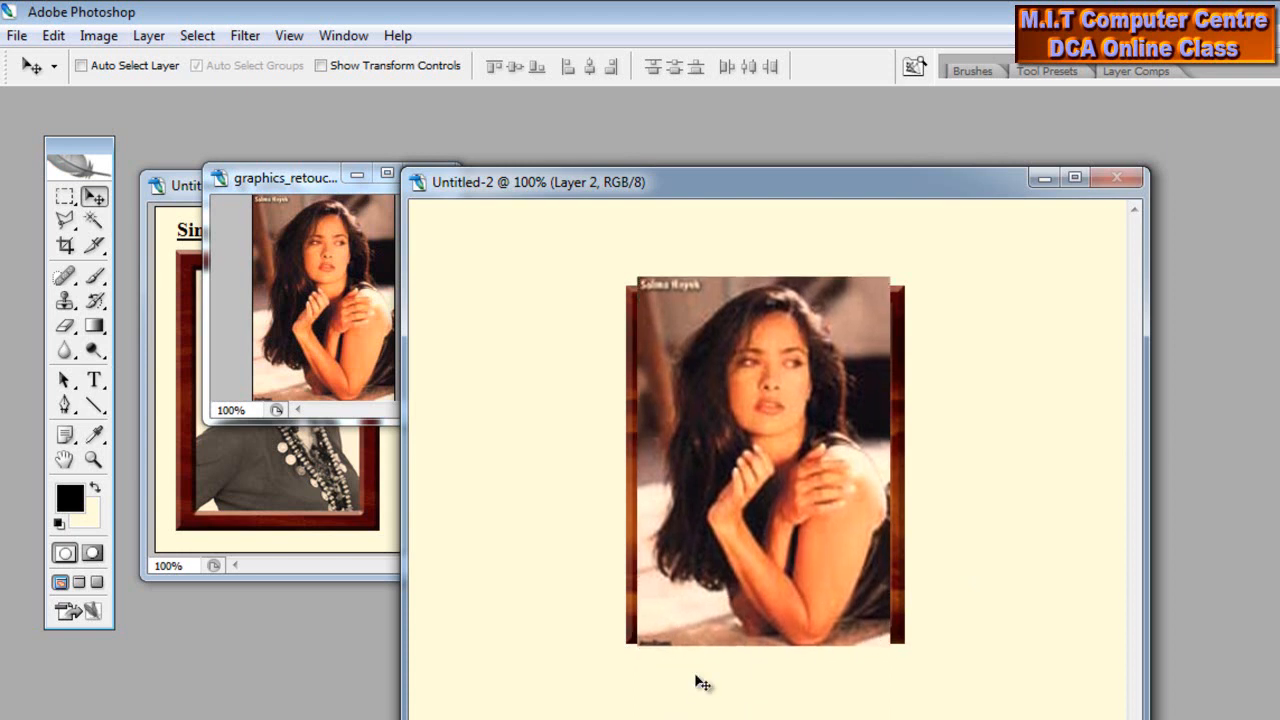
key(Down)
key(Down)
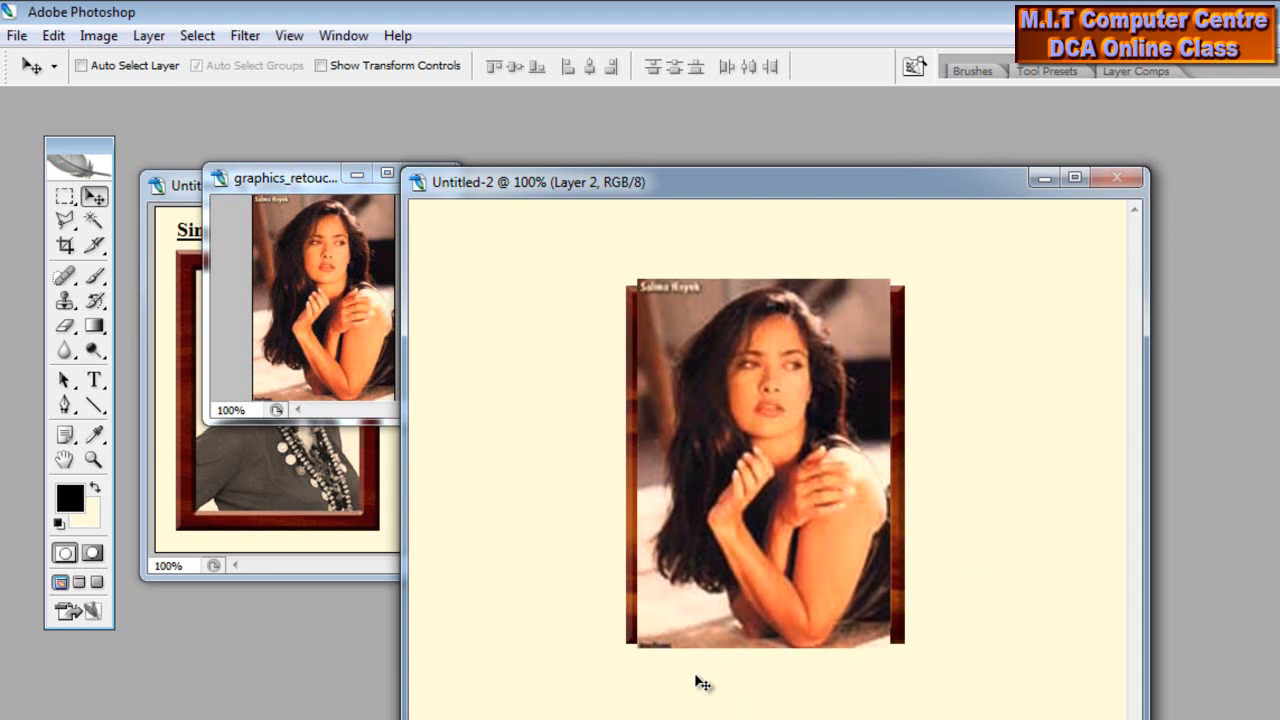
key(Down)
key(Down)
key(Down)
key(Down)
key(Down)
key(Down)
key(Down)
key(Down)
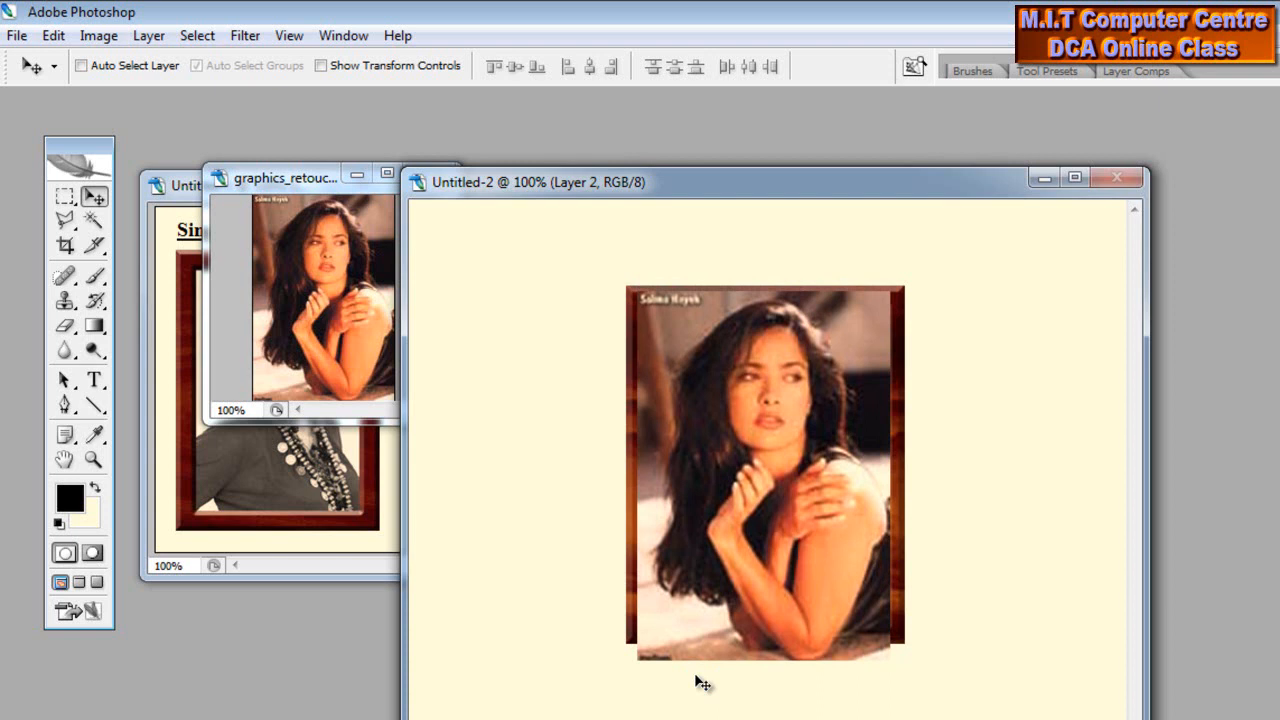
key(Up)
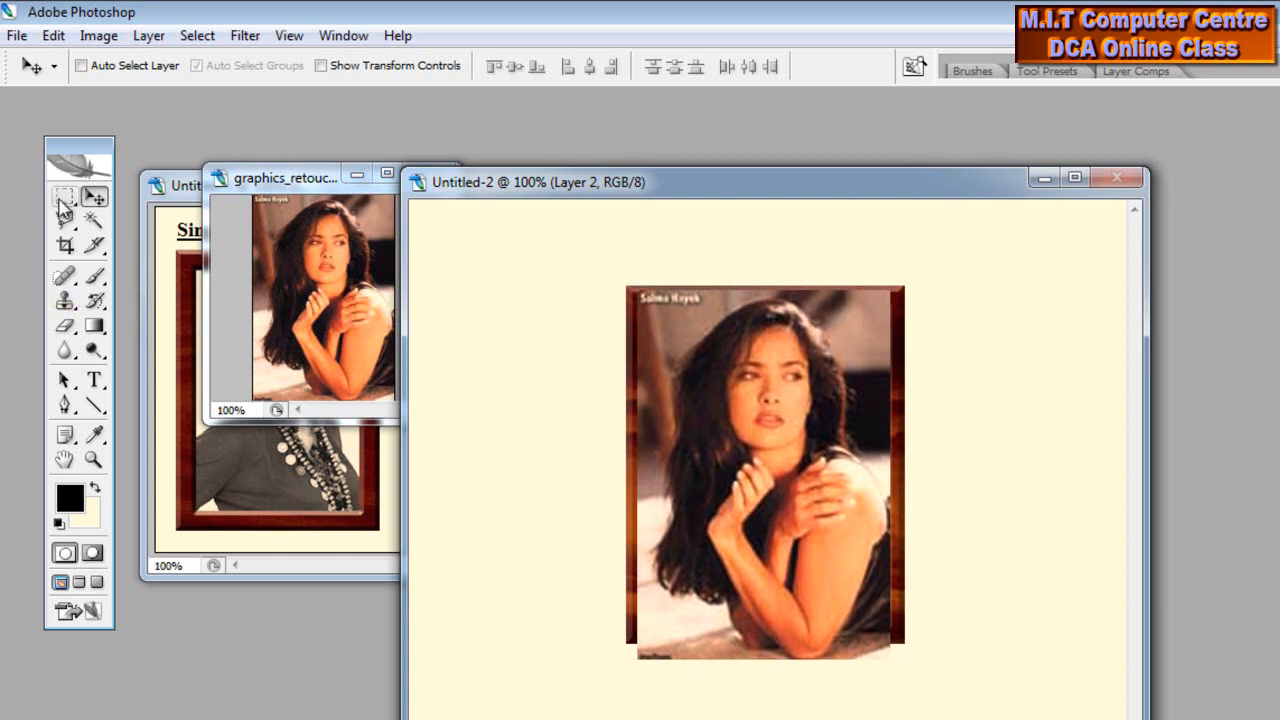
Delete the strip of the photo that extends past the frame's lower edge using a rectangular selection, and deselect.
click(62, 200)
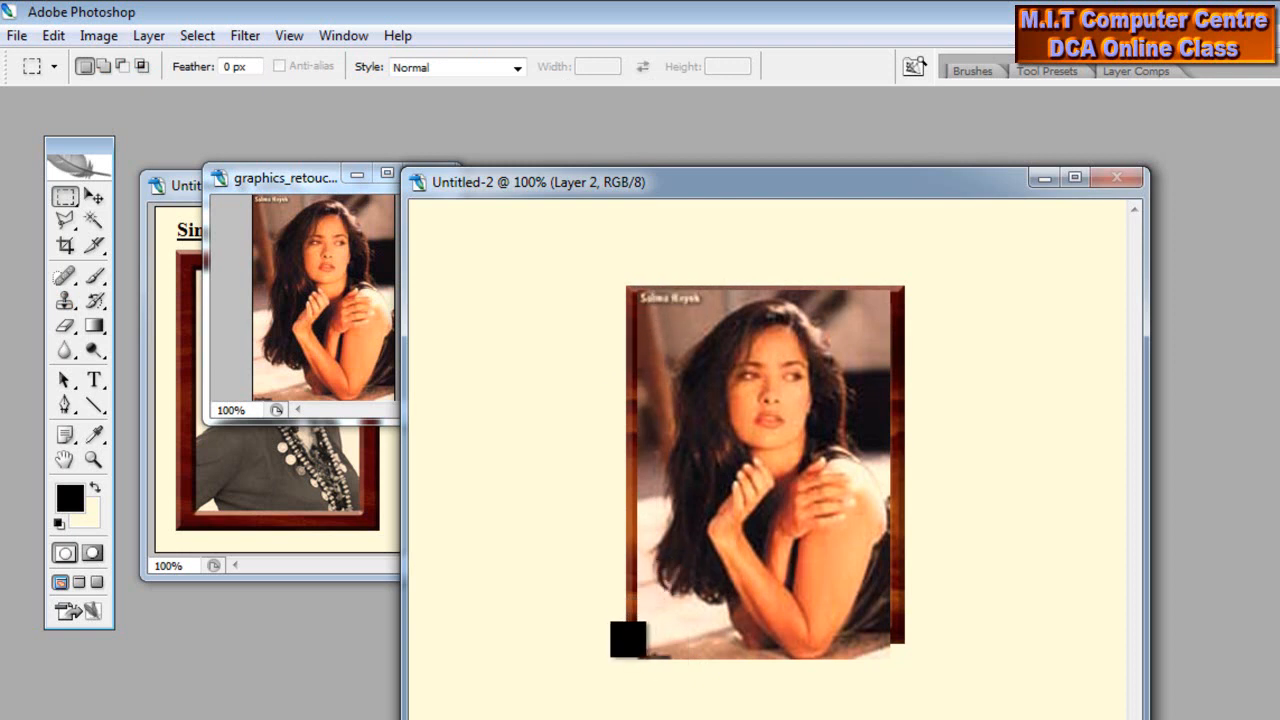
drag(628, 637, 921, 716)
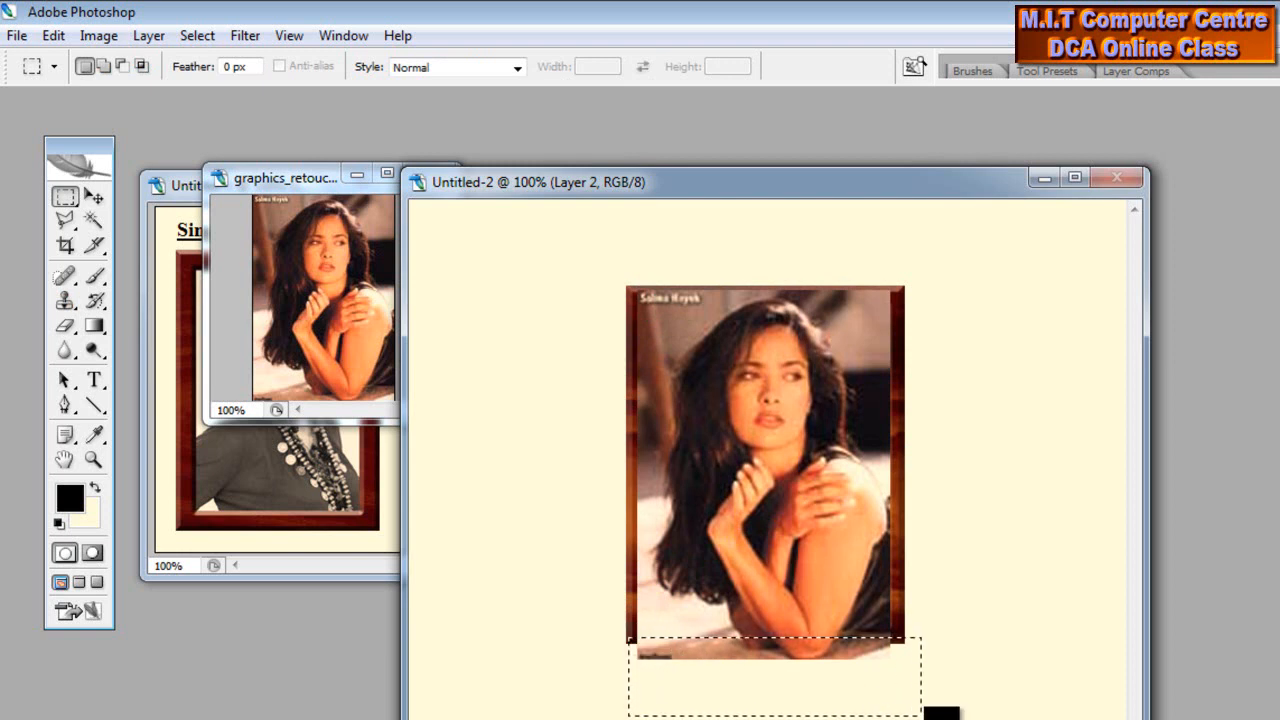
key(Delete)
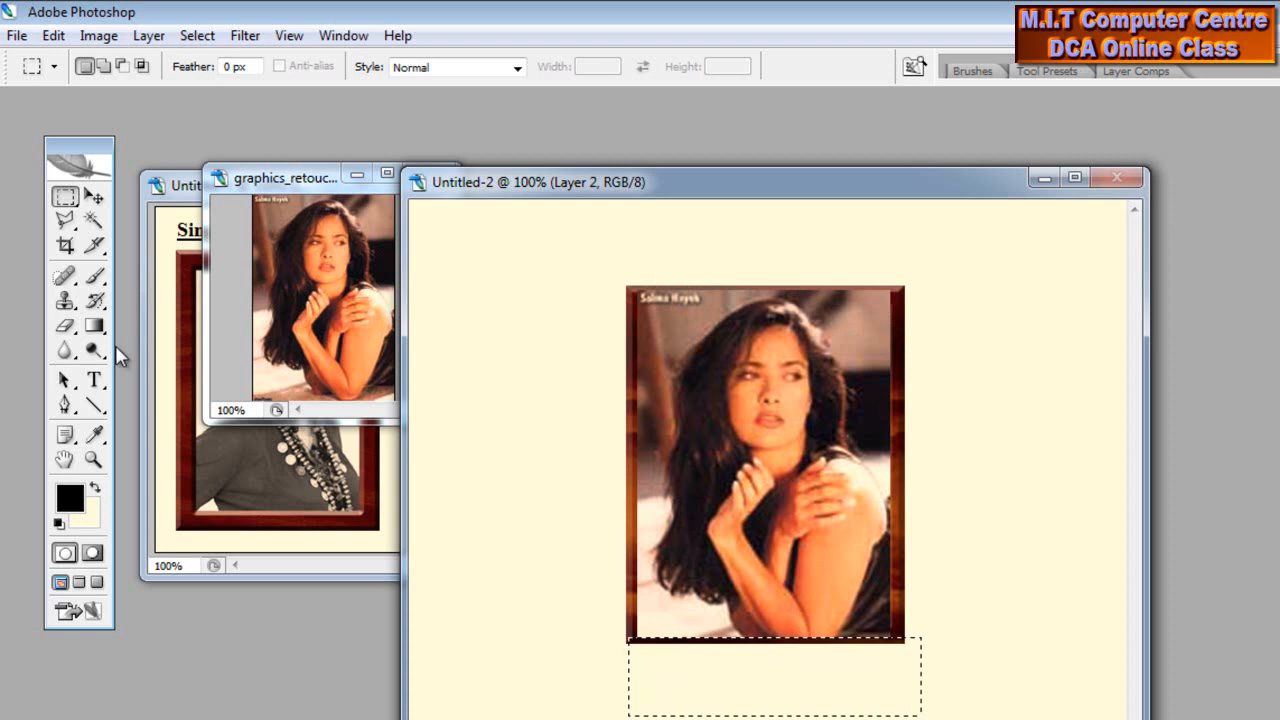
click(197, 36)
click(205, 77)
Move the photo's Layer 2 beneath the frame's Layer 1 in the layer order.
click(93, 196)
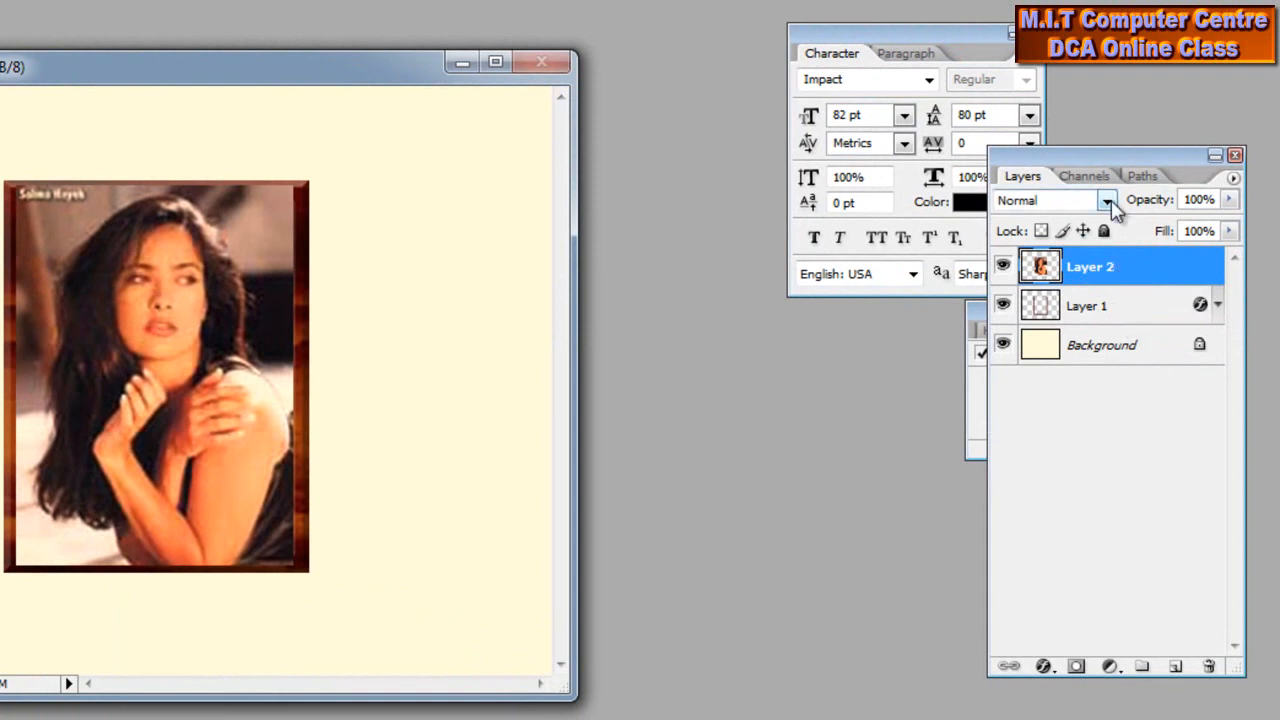
drag(1143, 274, 1146, 334)
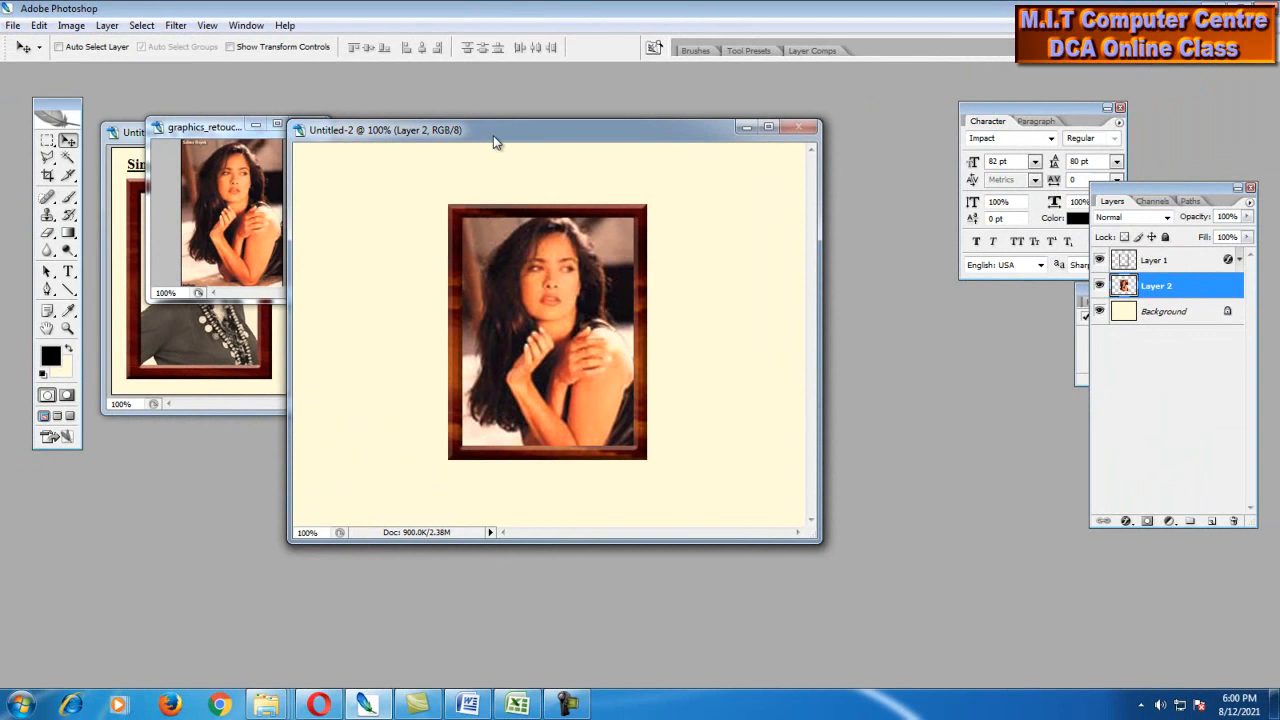
Place the Untitled-2 window beside the Untitled-1 reference and bring both forward to compare the two framed photos.
drag(493, 140, 603, 136)
drag(735, 138, 649, 152)
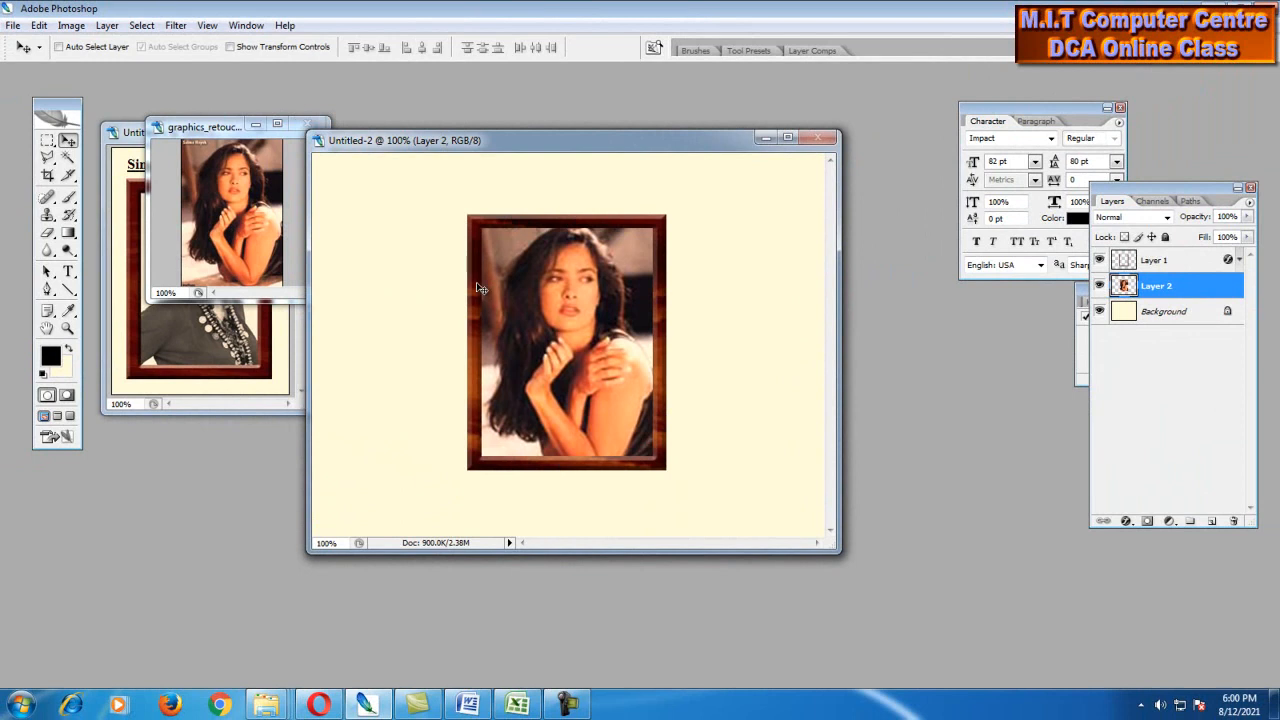
drag(589, 150, 620, 136)
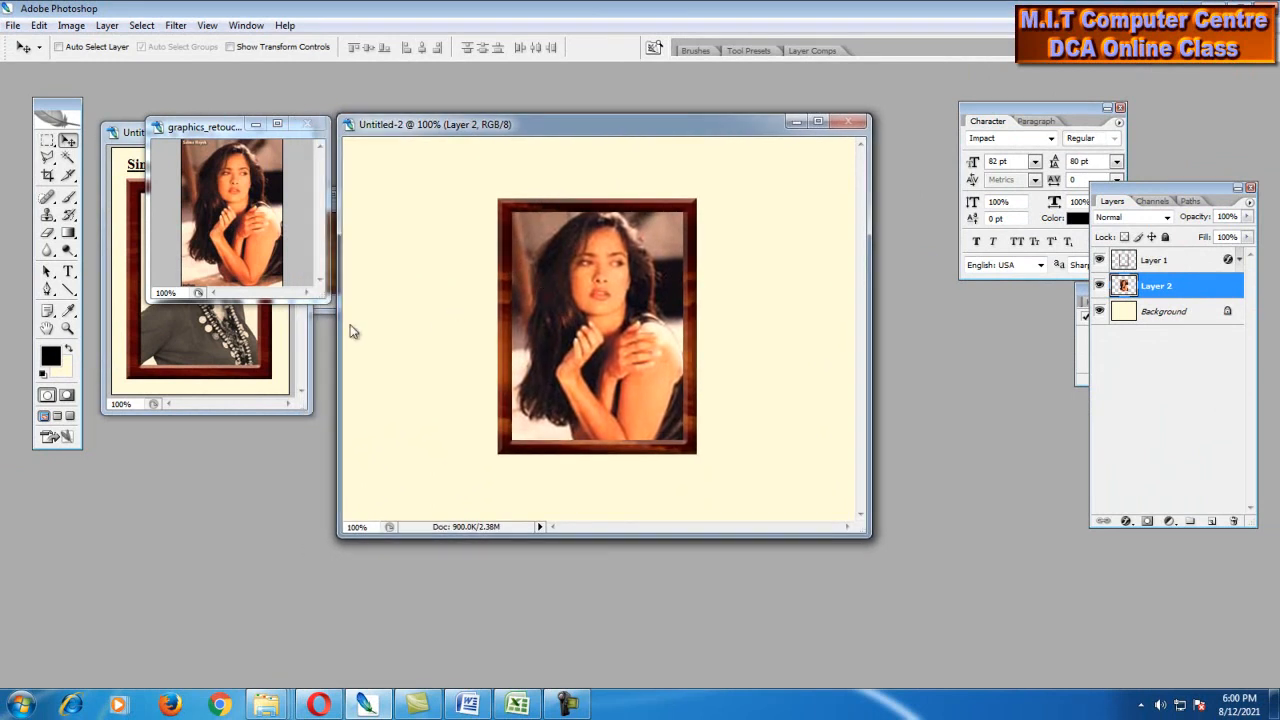
click(283, 380)
click(448, 407)
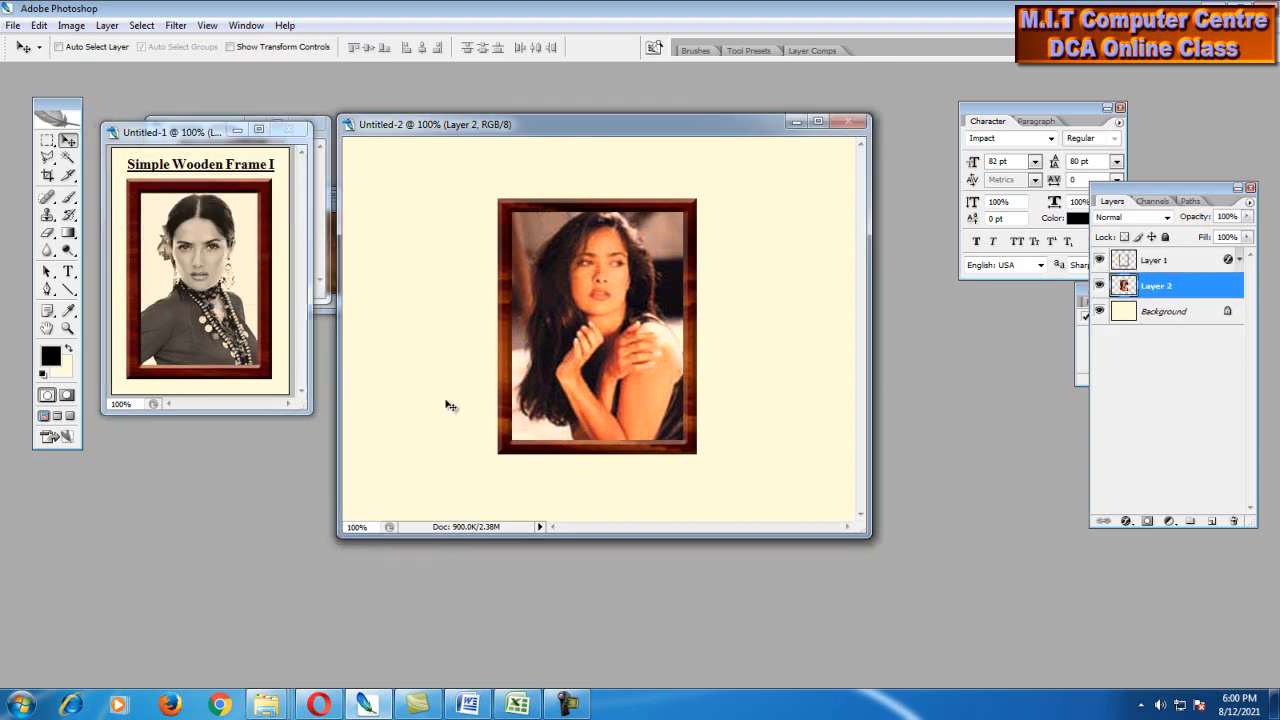